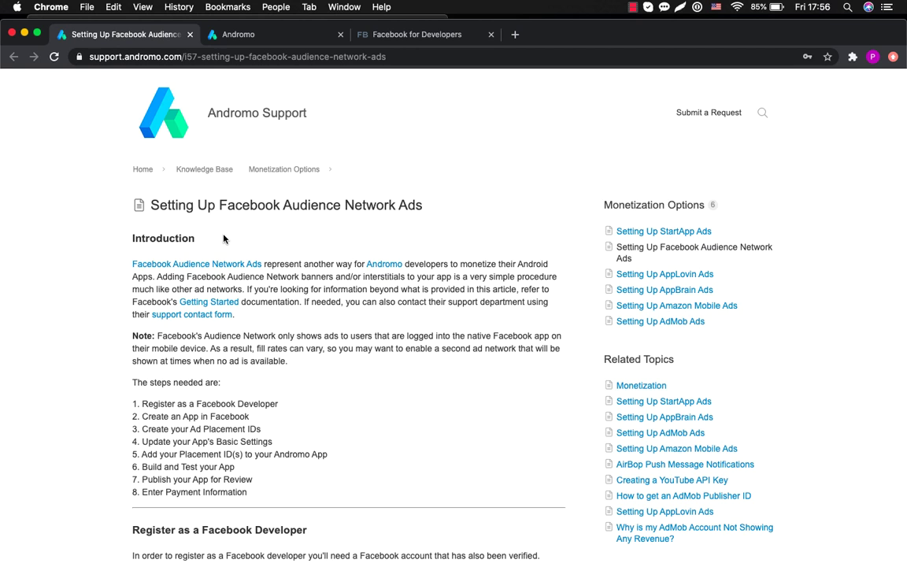
# Step: Review the eight Audience Network setup steps, starting with Register as a Facebook Developer
pyautogui.scroll(-2, 213, 236)
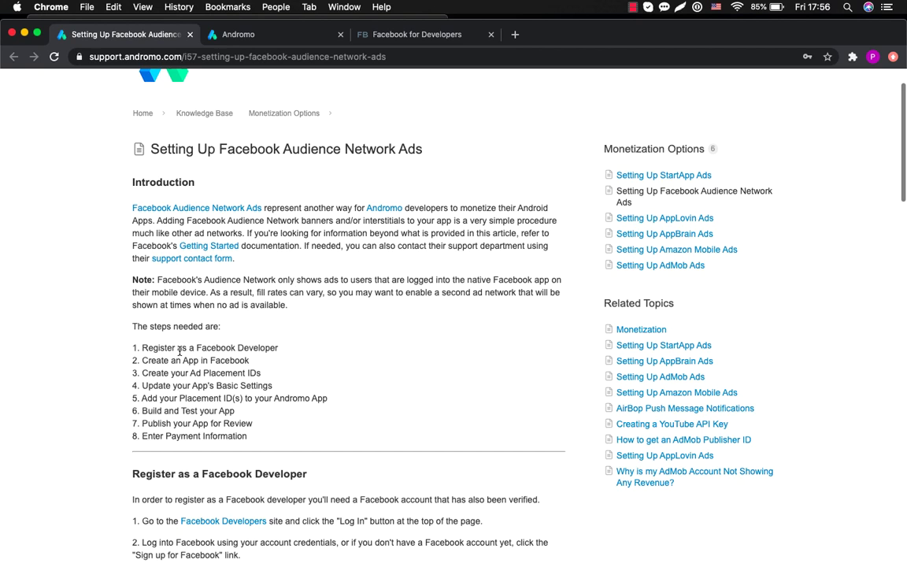
pyautogui.moveTo(132, 324); pyautogui.dragTo(255, 437)
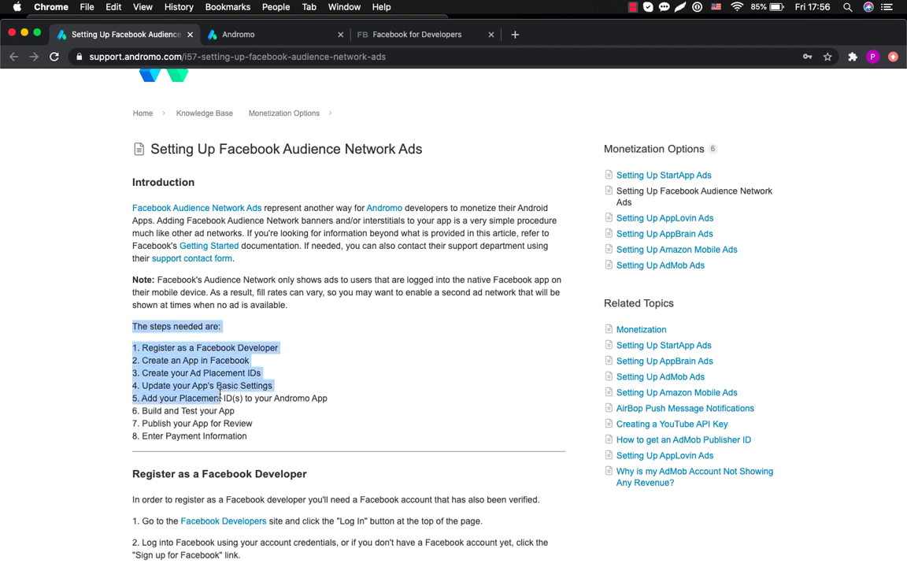
pyautogui.click(256, 437)
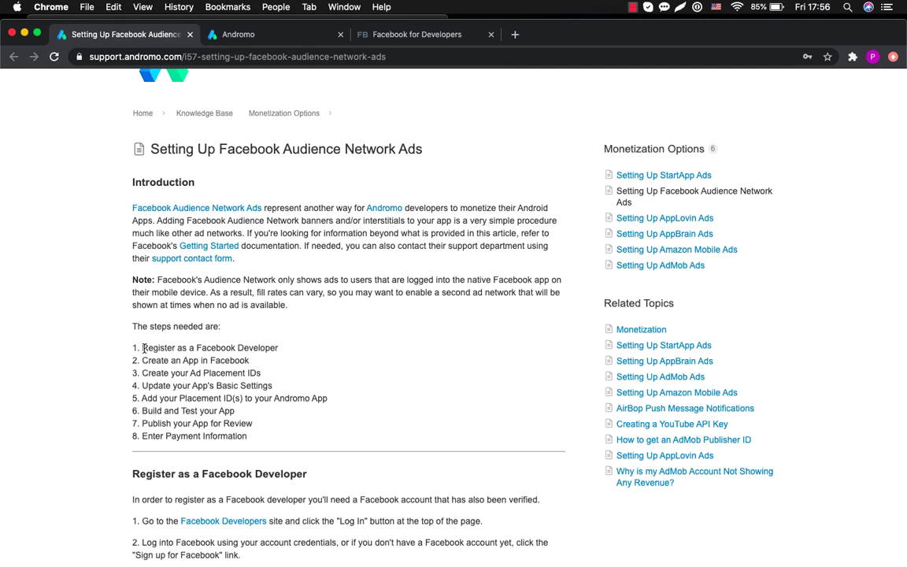
pyautogui.moveTo(142, 348); pyautogui.dragTo(278, 348)
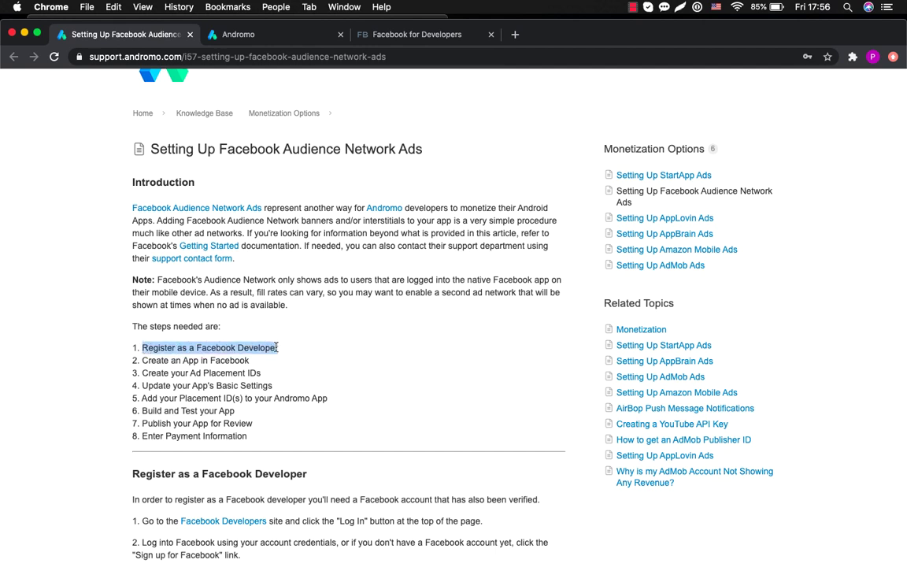
pyautogui.click(281, 348)
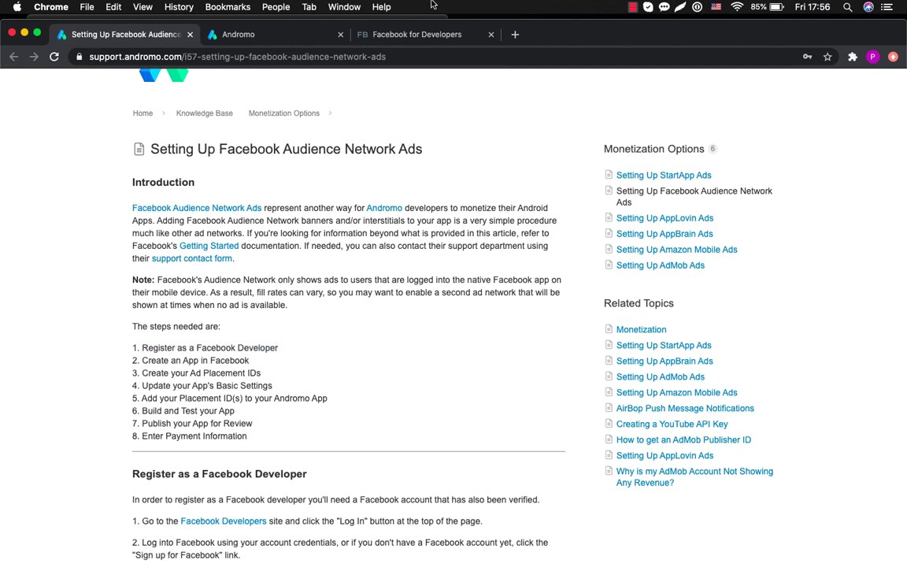
# Step: From My Apps, start a new Something Else app and reach its App Display Name field
pyautogui.click(408, 42)
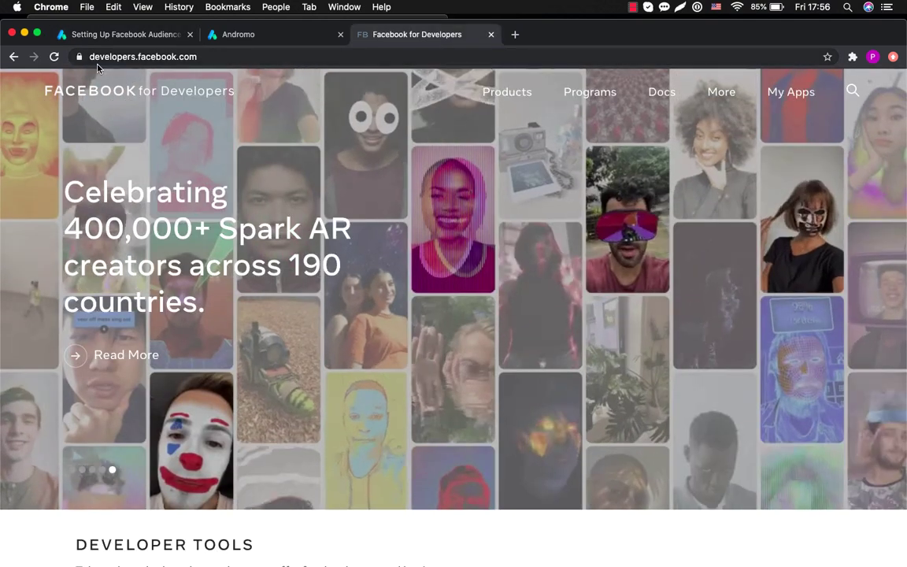
pyautogui.moveTo(89, 57); pyautogui.dragTo(197, 57)
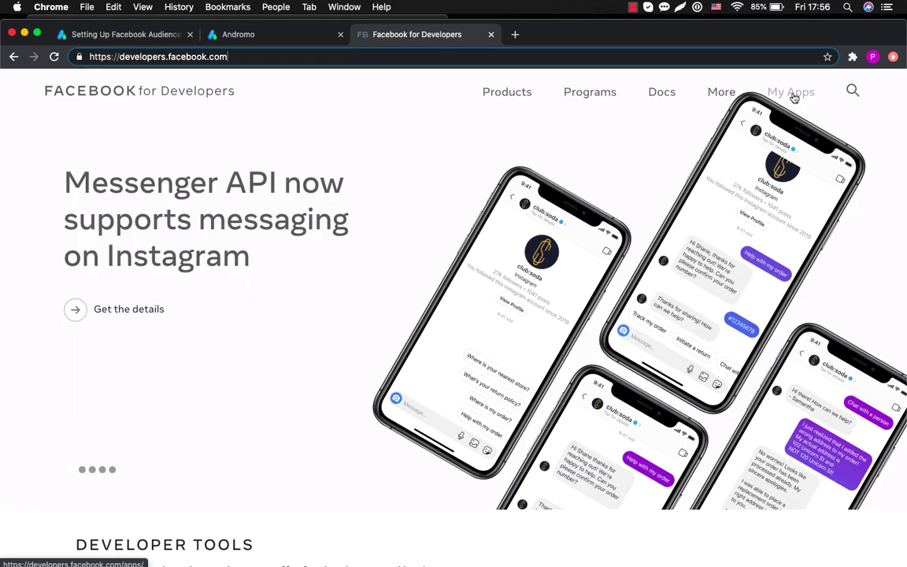
pyautogui.click(793, 95)
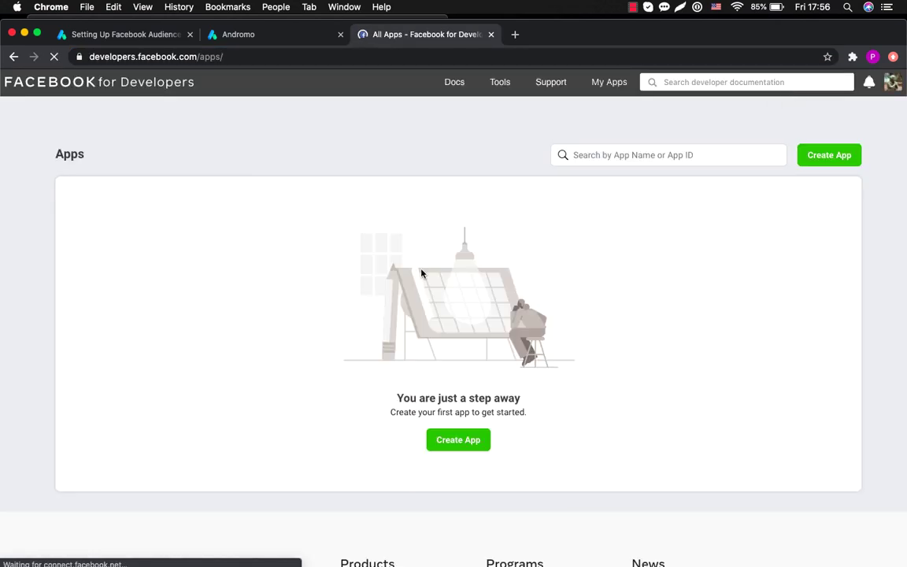
pyautogui.click(467, 440)
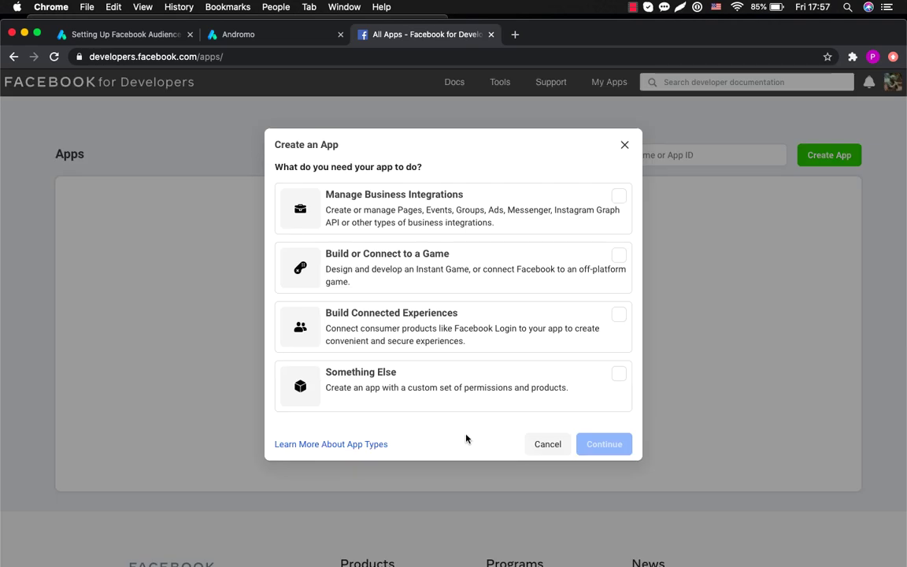
pyautogui.click(441, 389)
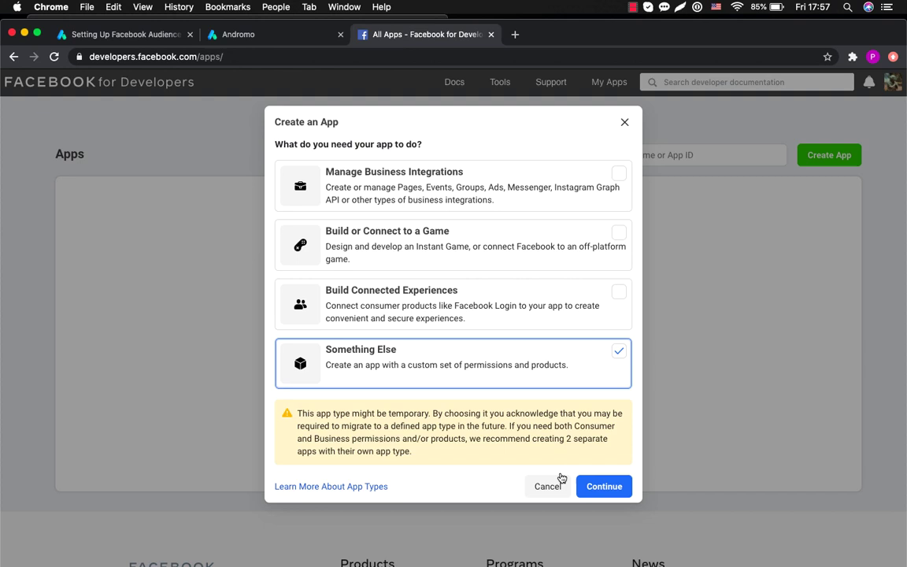
pyautogui.click(595, 487)
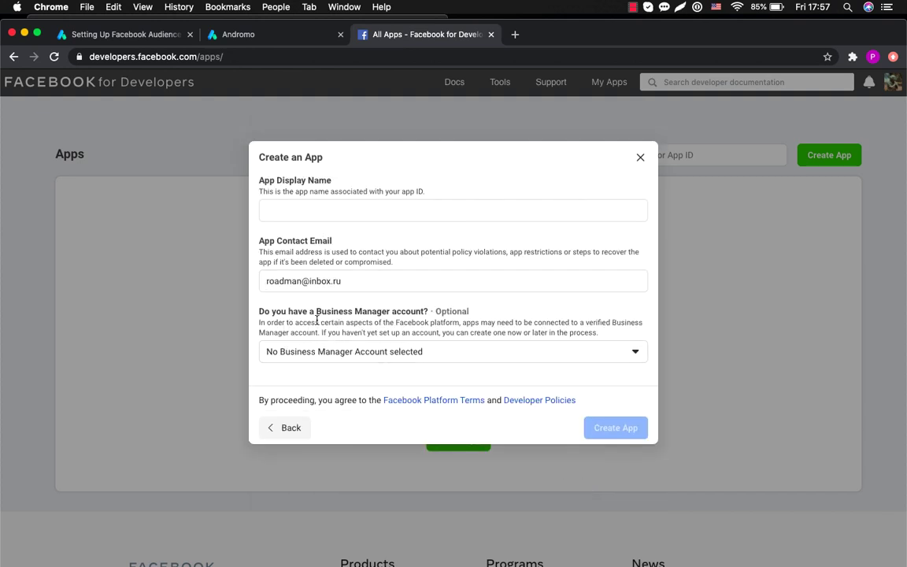
pyautogui.click(329, 214)
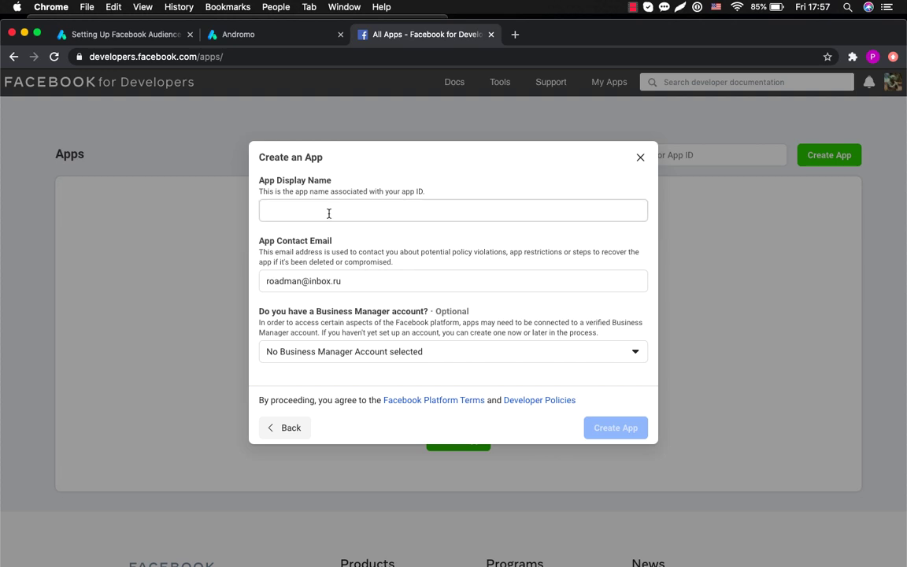
pyautogui.click(328, 213)
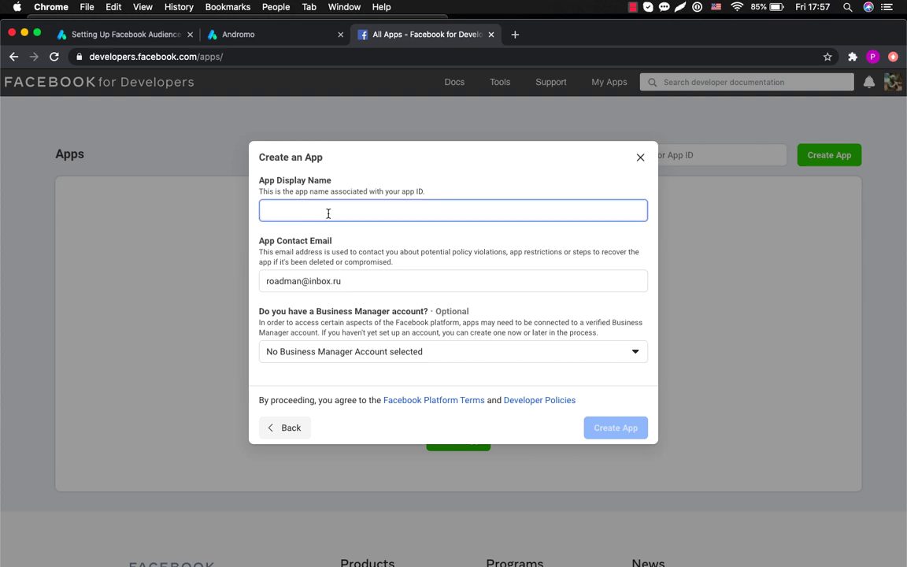
# Step: Copy the Andromo project title 'Police siren sounds' into the app display name
pyautogui.click(284, 42)
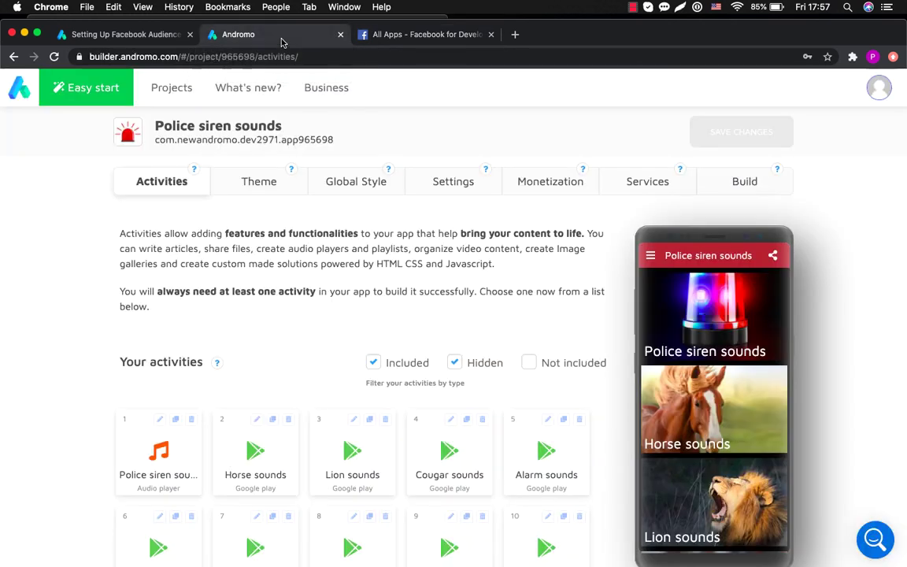
pyautogui.moveTo(155, 128); pyautogui.dragTo(283, 126)
pyautogui.press('super+c')
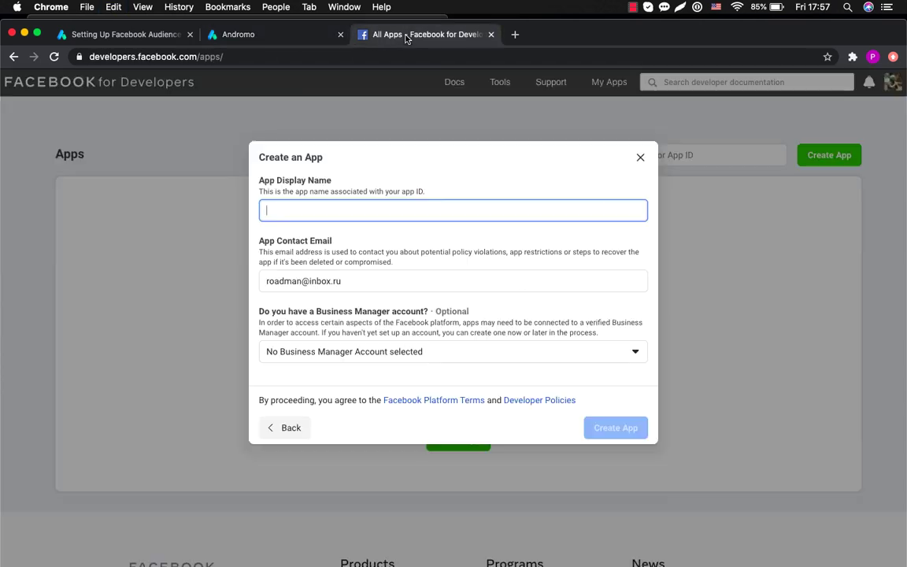
pyautogui.click(405, 35)
pyautogui.press('super+v')
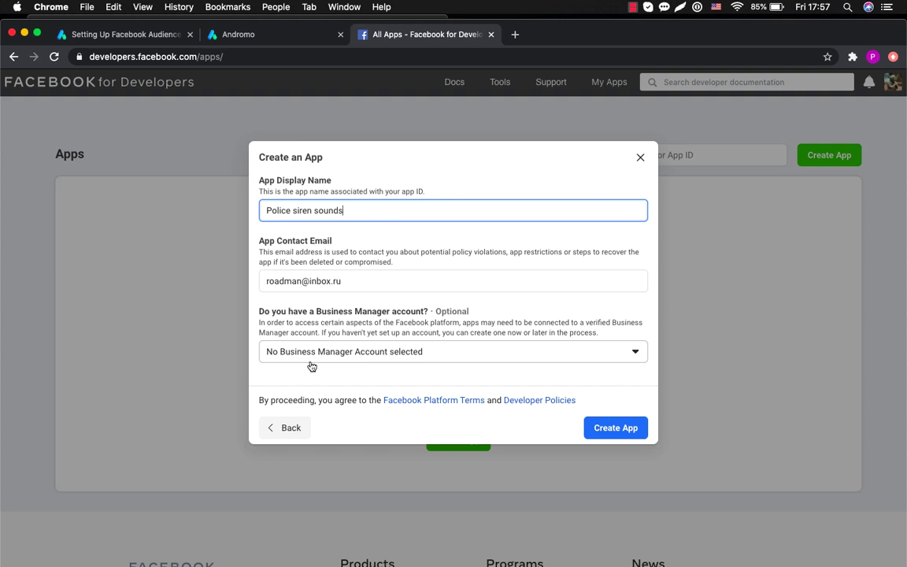
# Step: Create the app linked to a Business Manager account, passing the security check
pyautogui.click(311, 356)
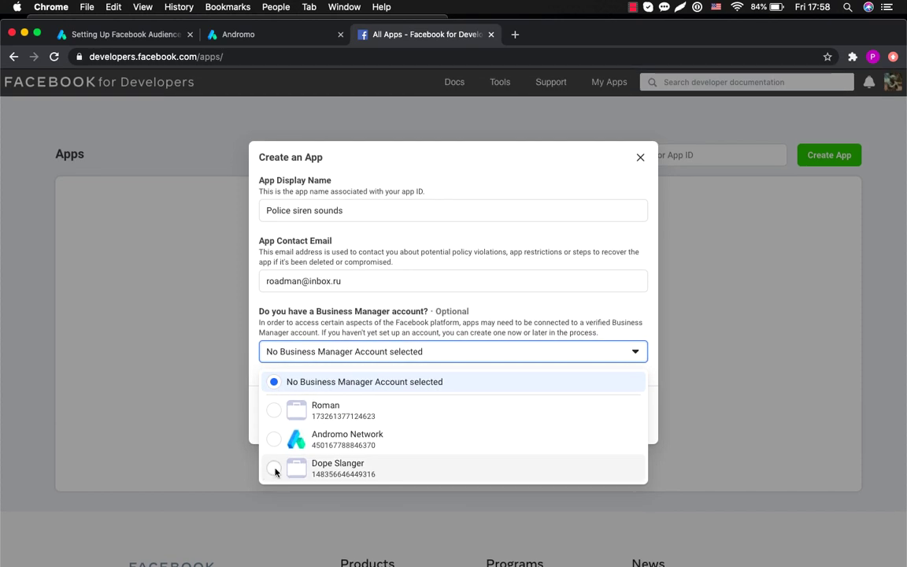
pyautogui.click(277, 467)
pyautogui.click(608, 429)
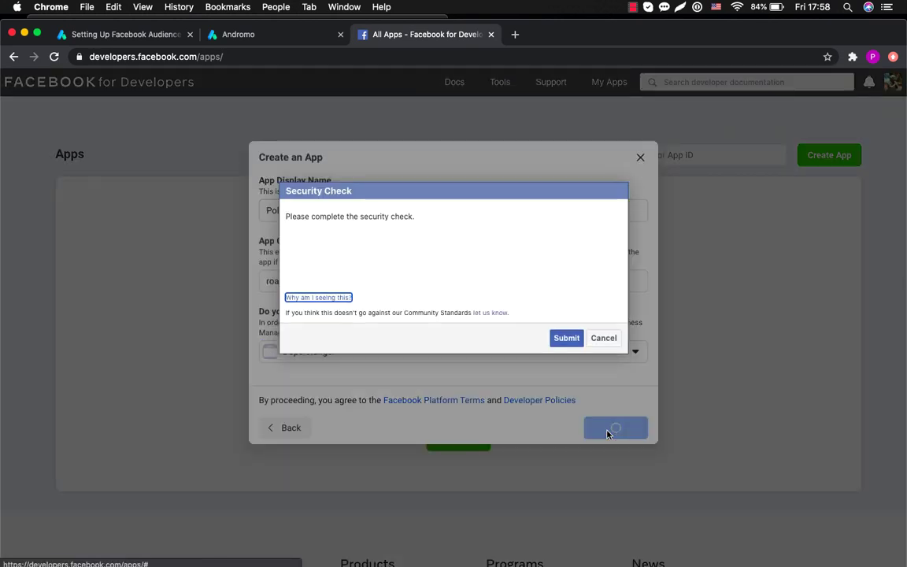
pyautogui.click(304, 256)
pyautogui.click(564, 339)
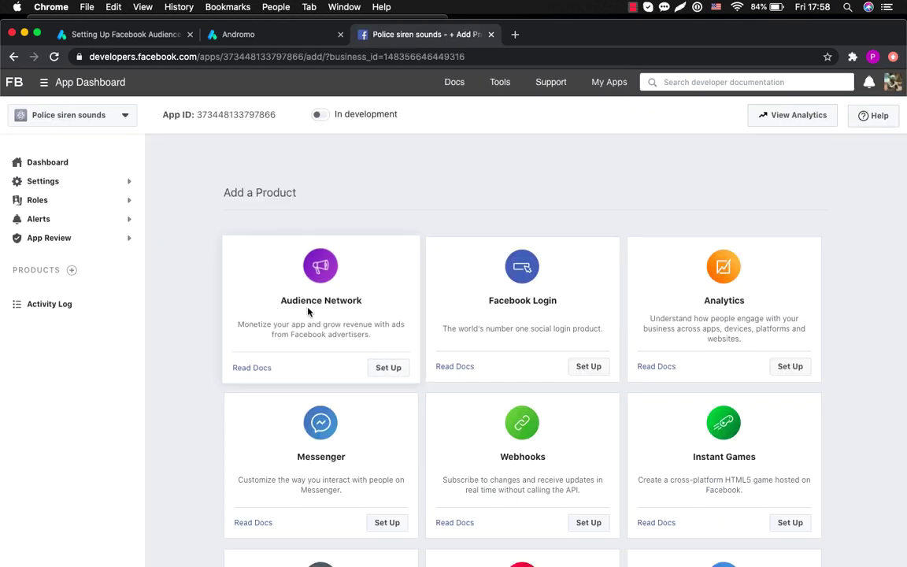
# Step: Start Audience Network setup for the new app
pyautogui.moveTo(281, 303); pyautogui.dragTo(376, 308)
pyautogui.click(376, 309)
pyautogui.click(386, 373)
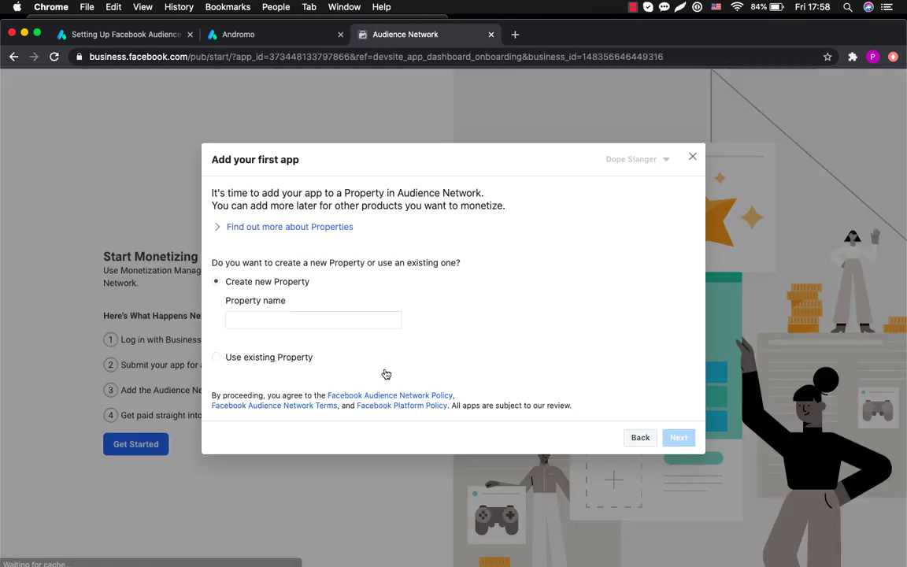
# Step: Create the 'Police siren sounds' property and add its Android app as not live
pyautogui.click(308, 318)
pyautogui.write('Police siren sounds')
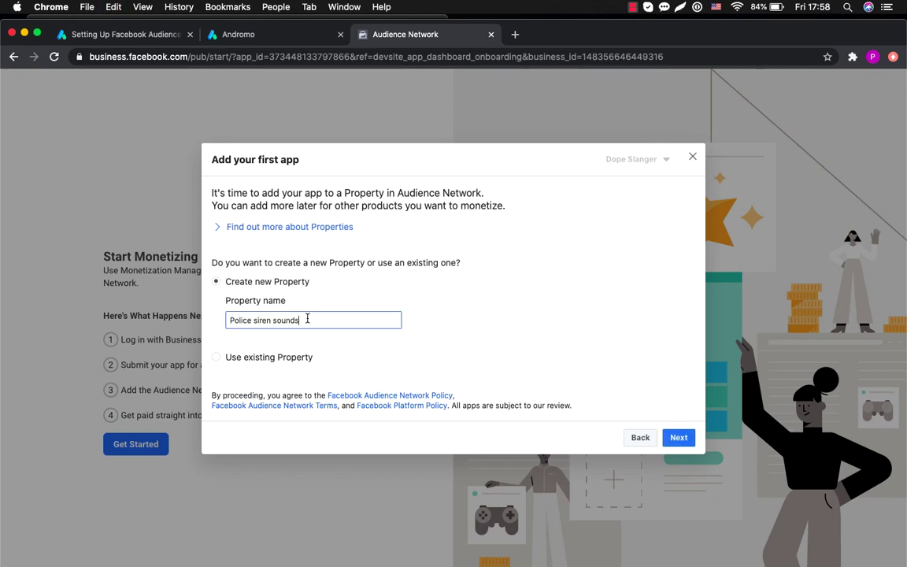
pyautogui.click(666, 437)
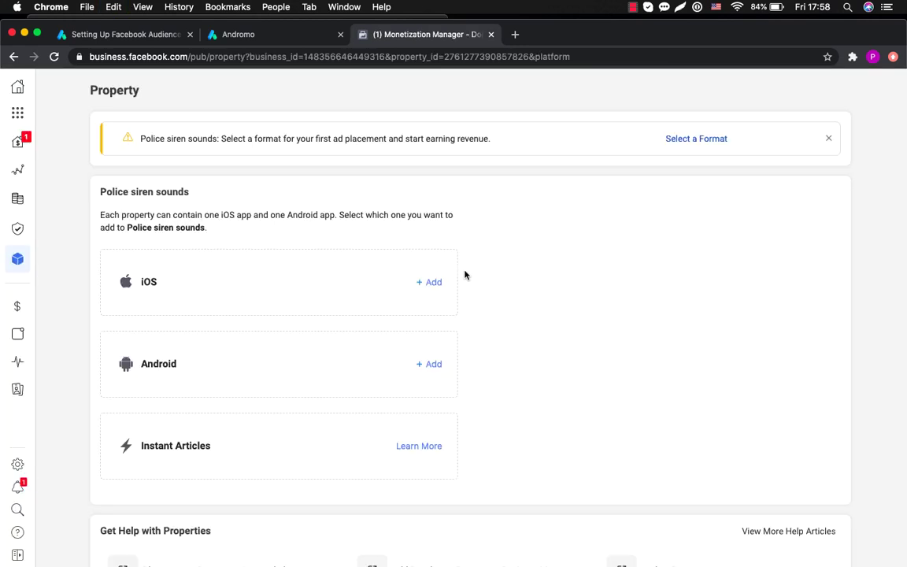
pyautogui.click(423, 370)
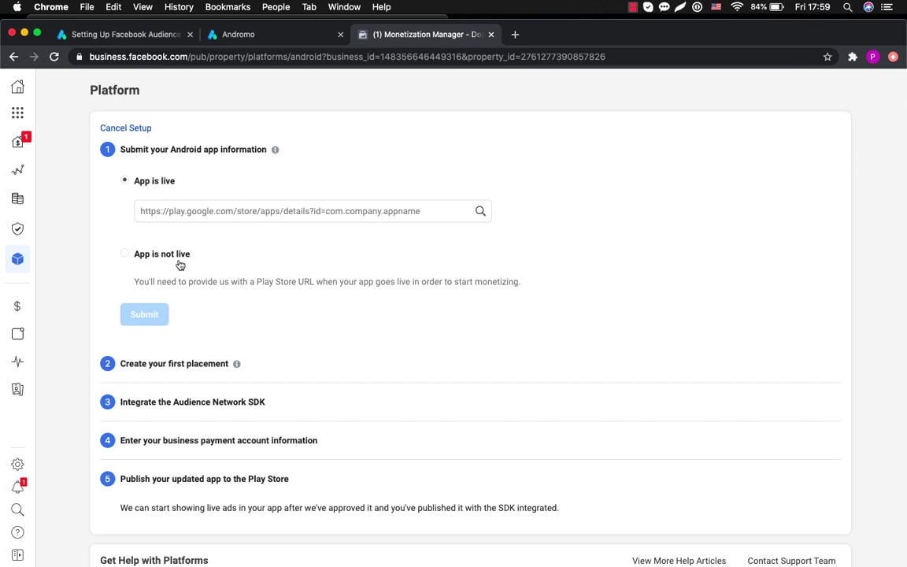
pyautogui.click(125, 254)
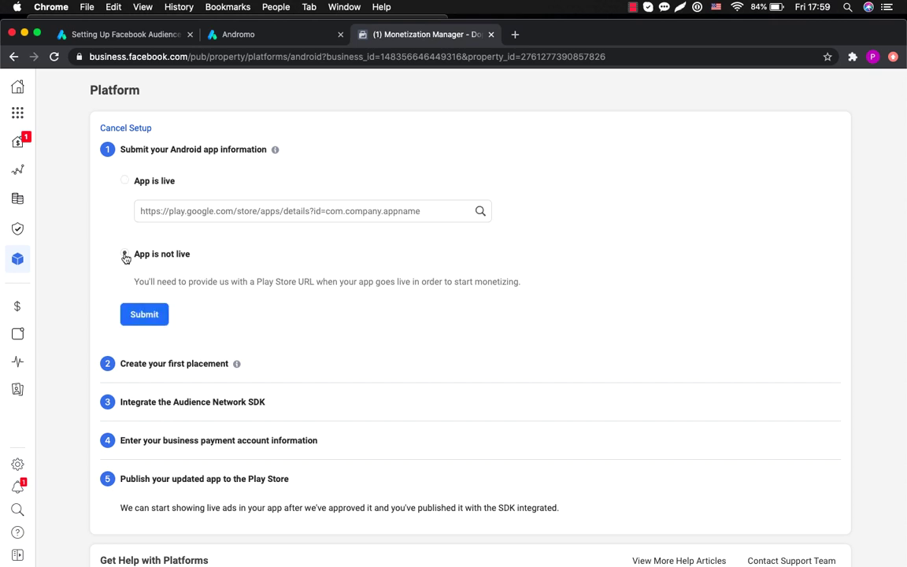
pyautogui.click(150, 318)
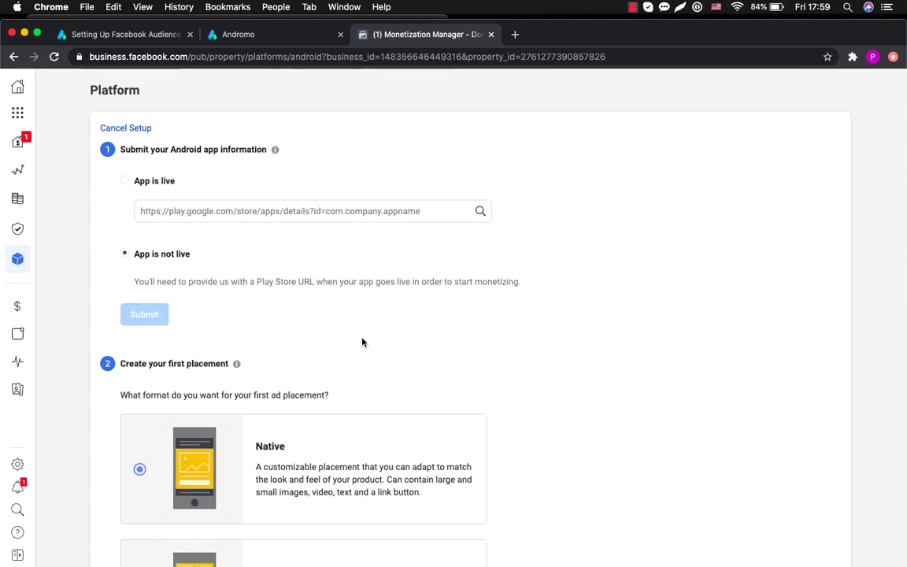
# Step: Choose Banner as the first placement's ad format
pyautogui.scroll(-5, 476, 365)
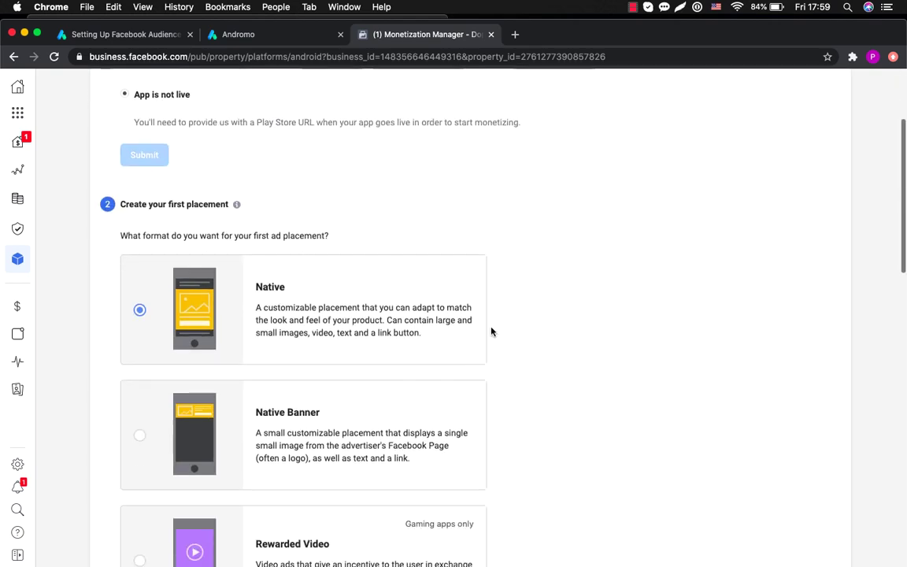
pyautogui.scroll(-3, 496, 300)
pyautogui.scroll(-6, 496, 300)
pyautogui.scroll(-4, 496, 300)
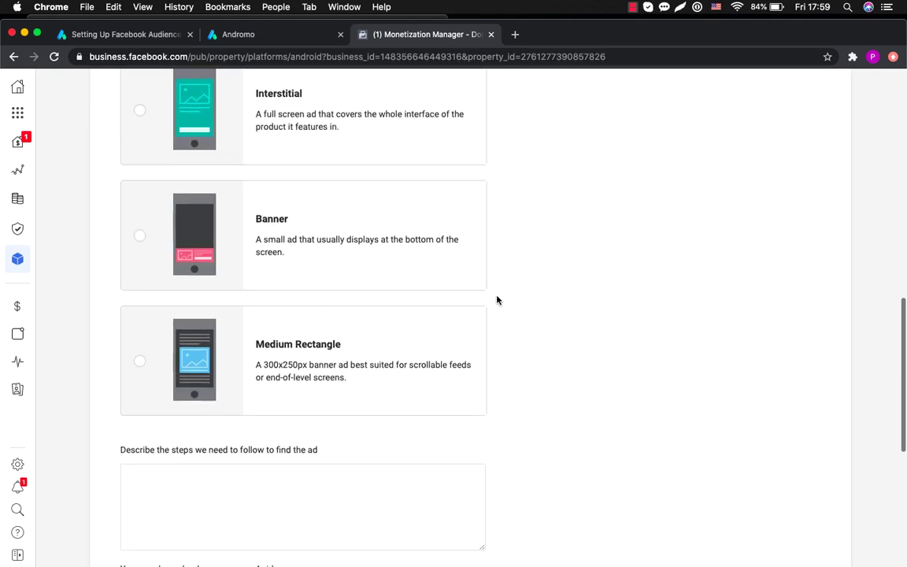
pyautogui.scroll(6, 496, 300)
pyautogui.scroll(4, 496, 300)
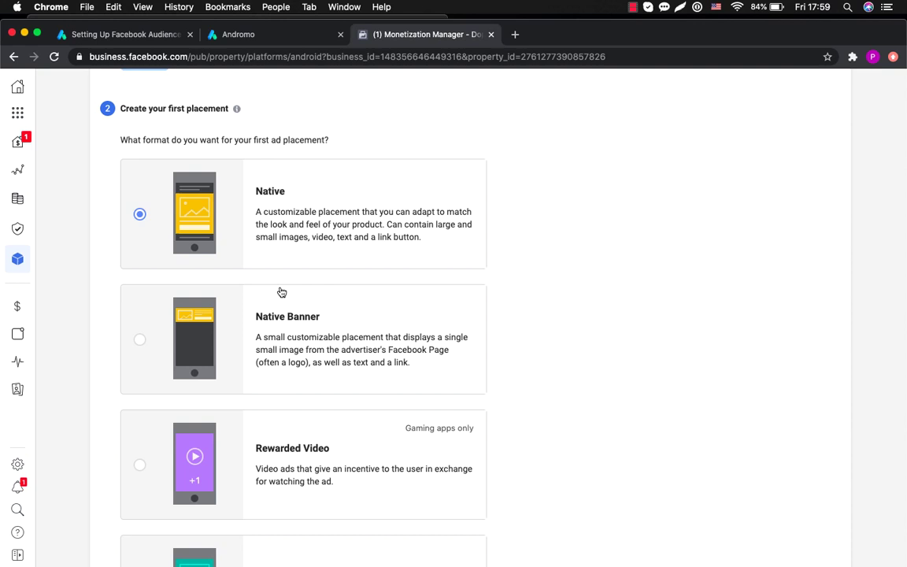
pyautogui.scroll(-4, 290, 340)
pyautogui.scroll(-2, 301, 299)
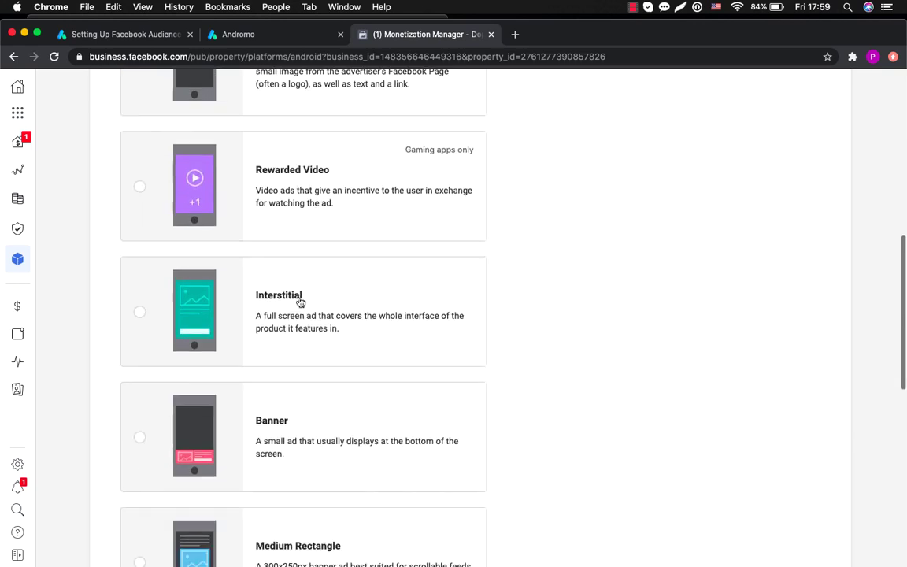
pyautogui.scroll(-2, 291, 308)
pyautogui.scroll(-2, 277, 315)
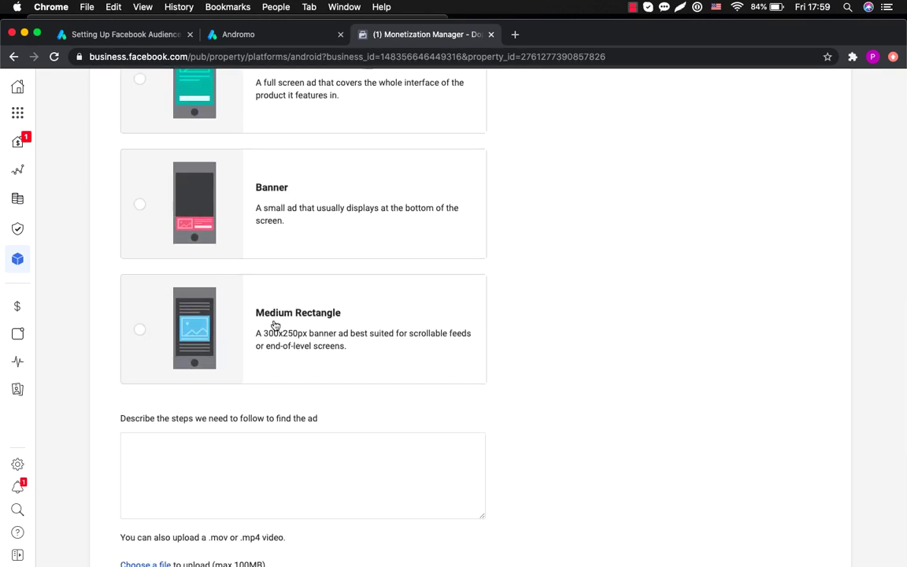
pyautogui.scroll(3, 276, 323)
pyautogui.click(139, 437)
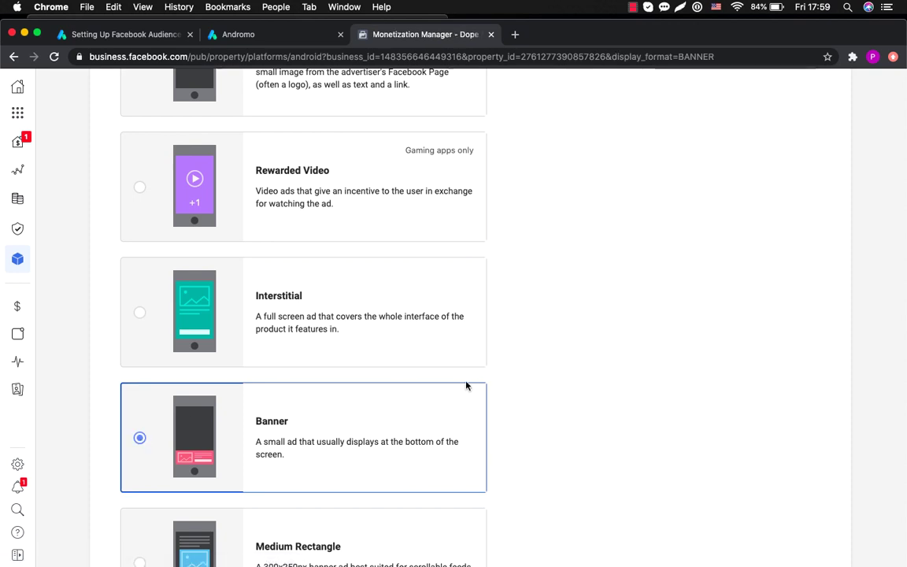
# Step: Describe the banner's location as 'In the bottom of the app screen'
pyautogui.scroll(-5, 488, 383)
pyautogui.click(269, 357)
pyautogui.write('In the bottom o')
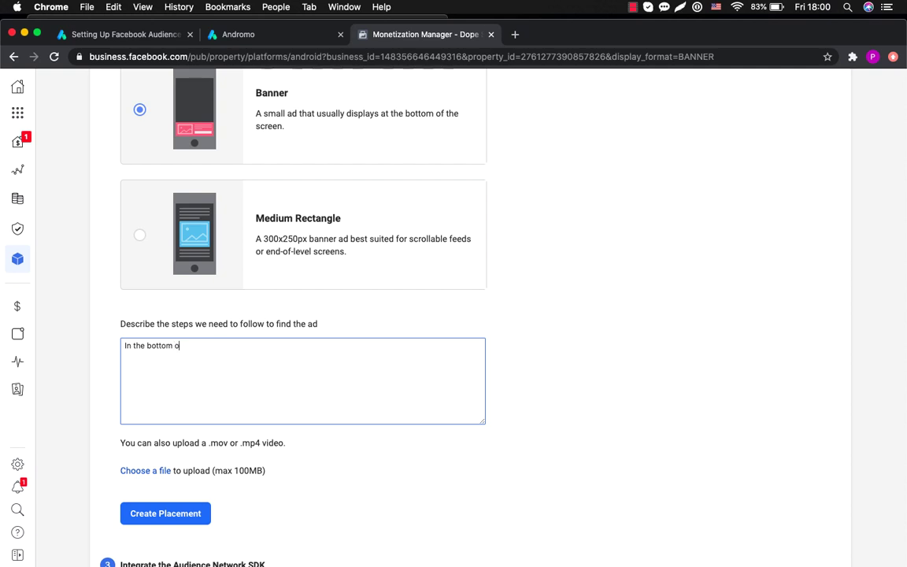
pyautogui.write('f the app screen')
pyautogui.scroll(-2, 178, 467)
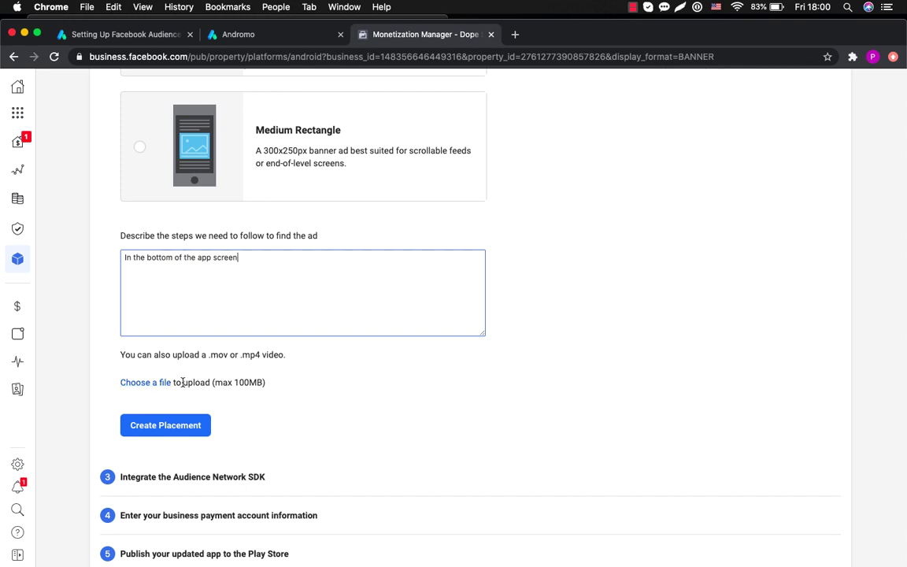
pyautogui.scroll(-2, 259, 382)
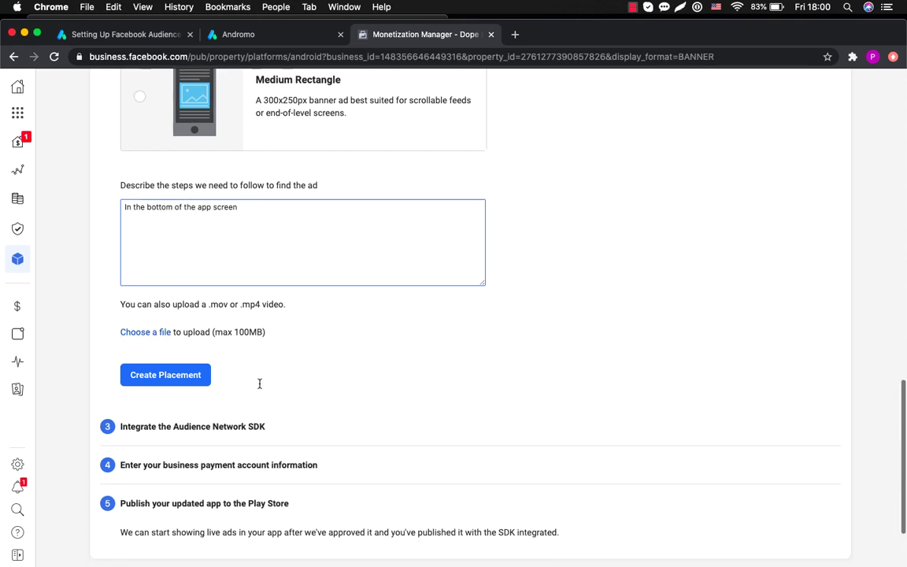
pyautogui.scroll(-2, 259, 384)
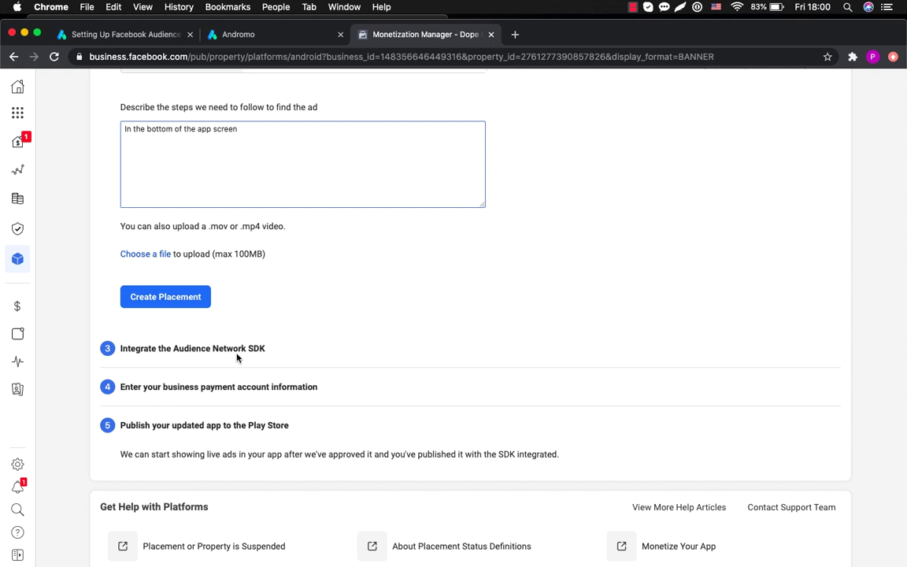
pyautogui.scroll(3, 255, 285)
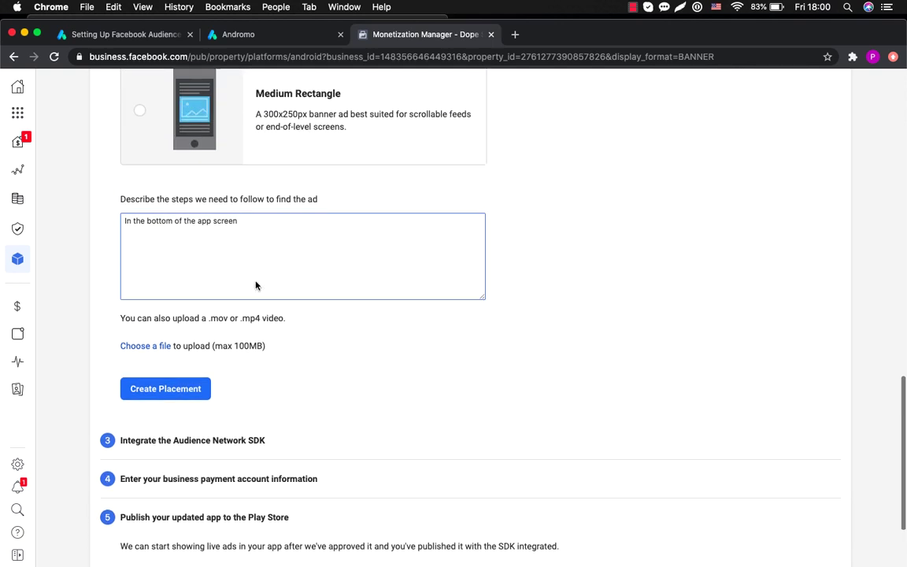
# Step: Create the Banner placement and check the available payment accounts
pyautogui.scroll(-2, 197, 331)
pyautogui.click(188, 344)
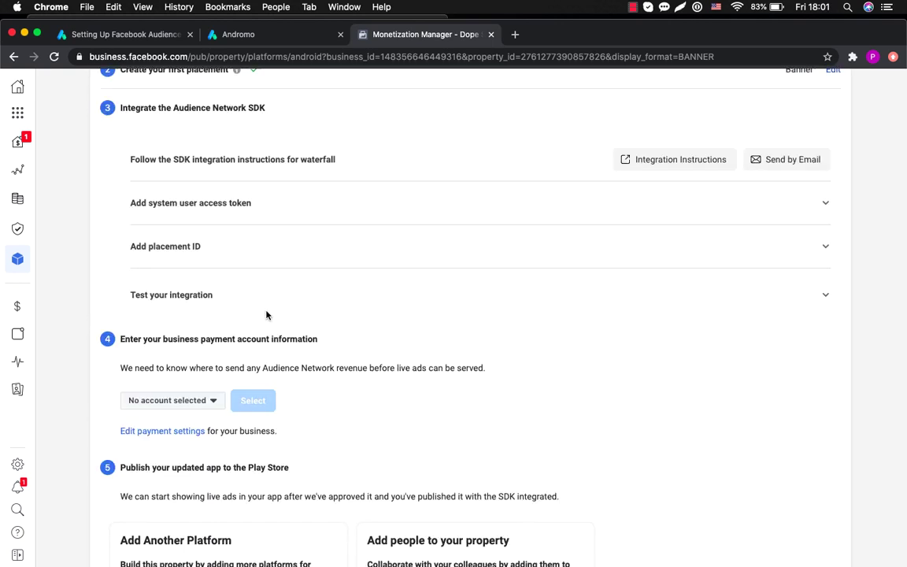
pyautogui.scroll(-2, 266, 315)
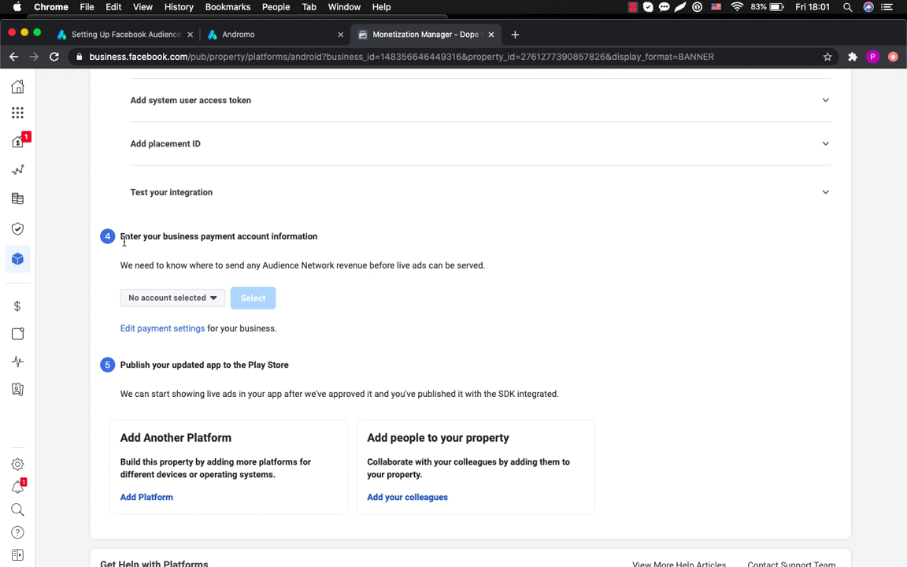
pyautogui.moveTo(121, 235); pyautogui.dragTo(322, 249)
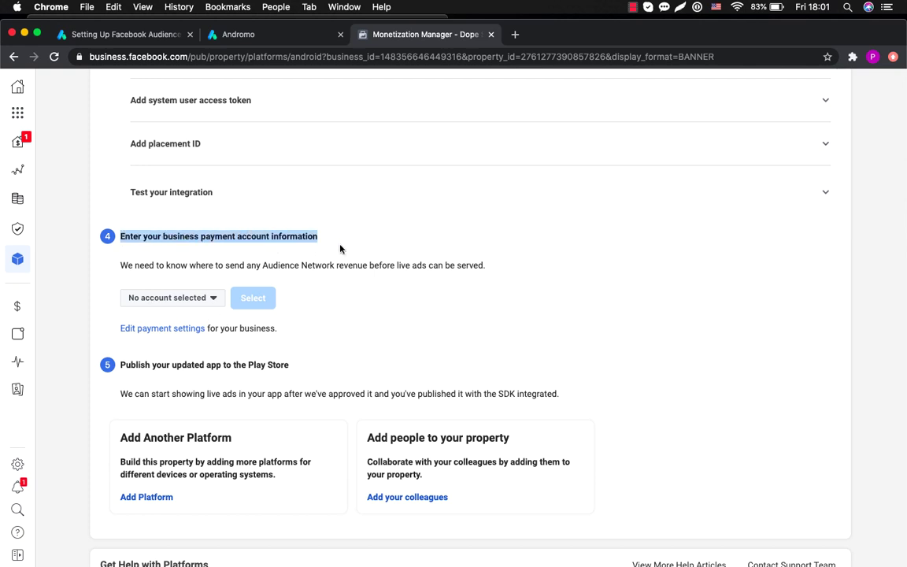
pyautogui.click(215, 297)
pyautogui.click(211, 275)
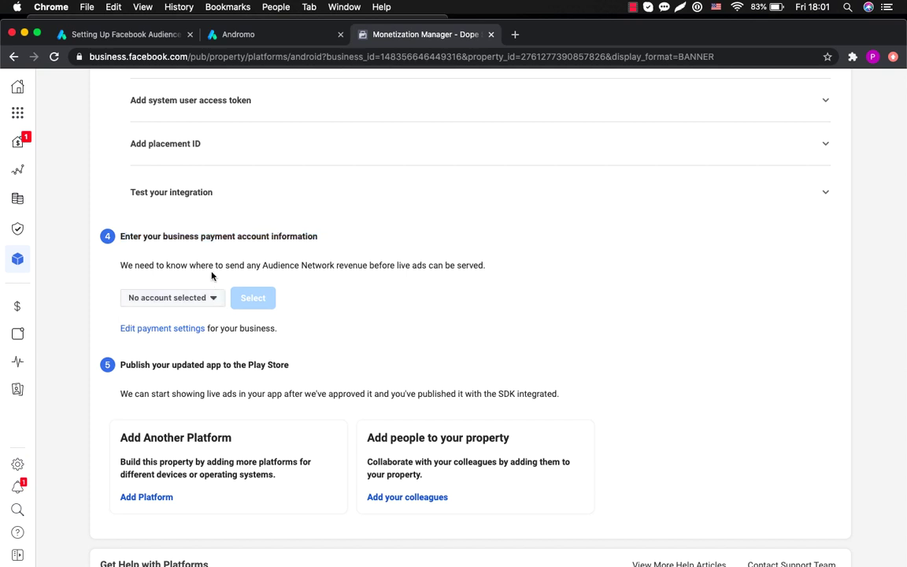
# Step: Review the Play Store publishing step of the placement setup
pyautogui.scroll(-2, 314, 287)
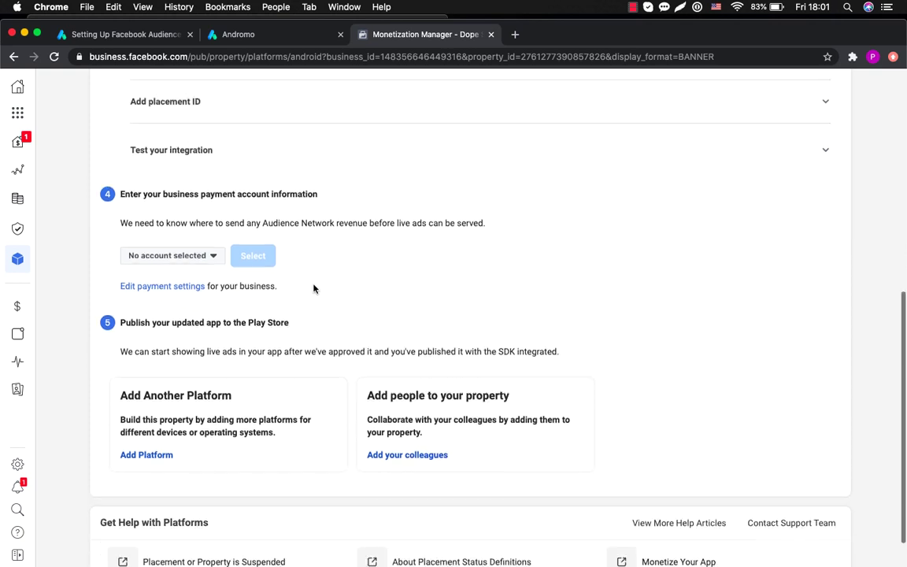
pyautogui.moveTo(121, 316); pyautogui.dragTo(291, 319)
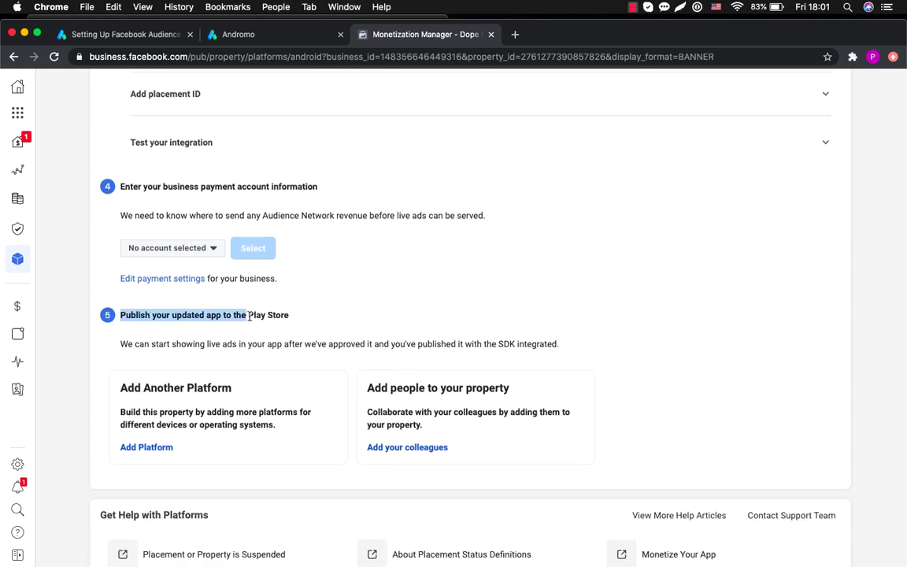
pyautogui.click(198, 316)
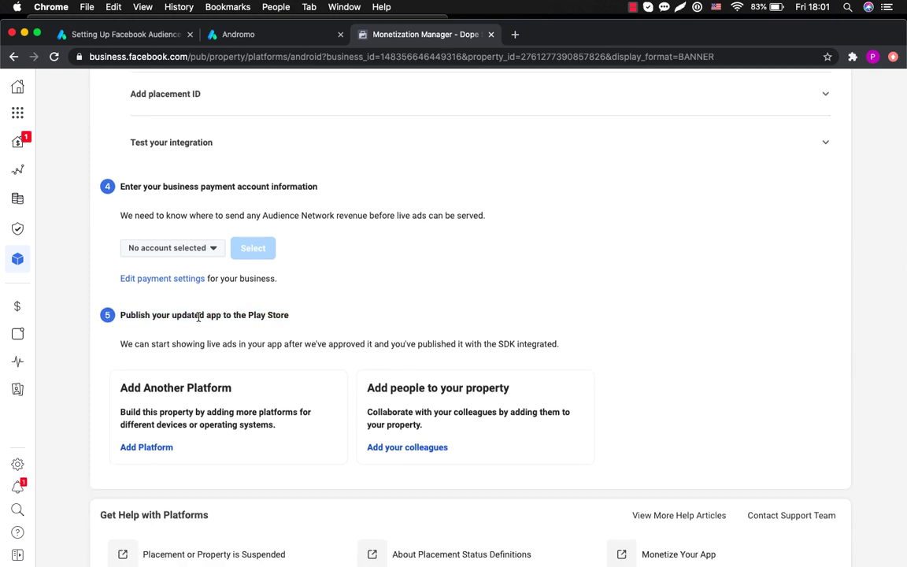
pyautogui.moveTo(122, 317); pyautogui.dragTo(299, 318)
pyautogui.click(344, 314)
pyautogui.scroll(1, 344, 315)
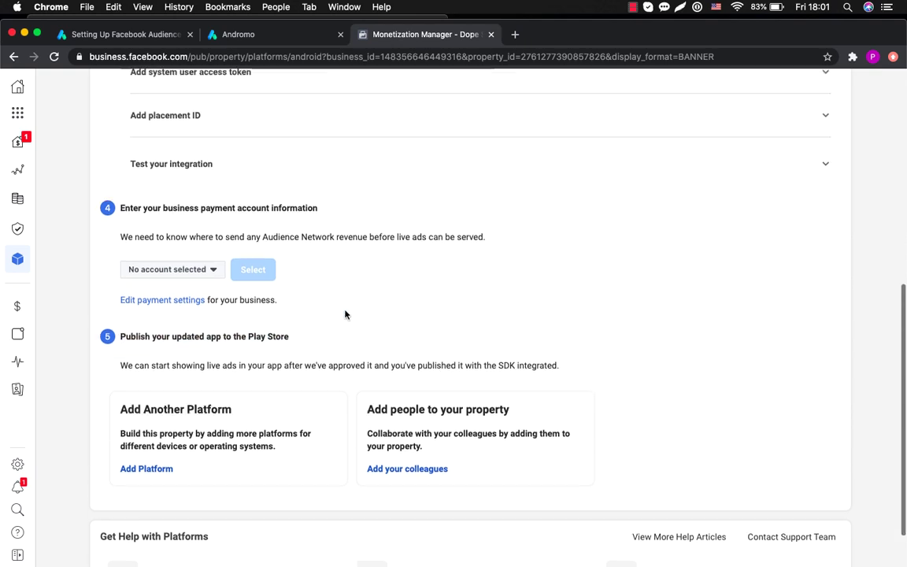
pyautogui.scroll(4, 344, 314)
pyautogui.scroll(5, 346, 315)
pyautogui.scroll(2, 346, 315)
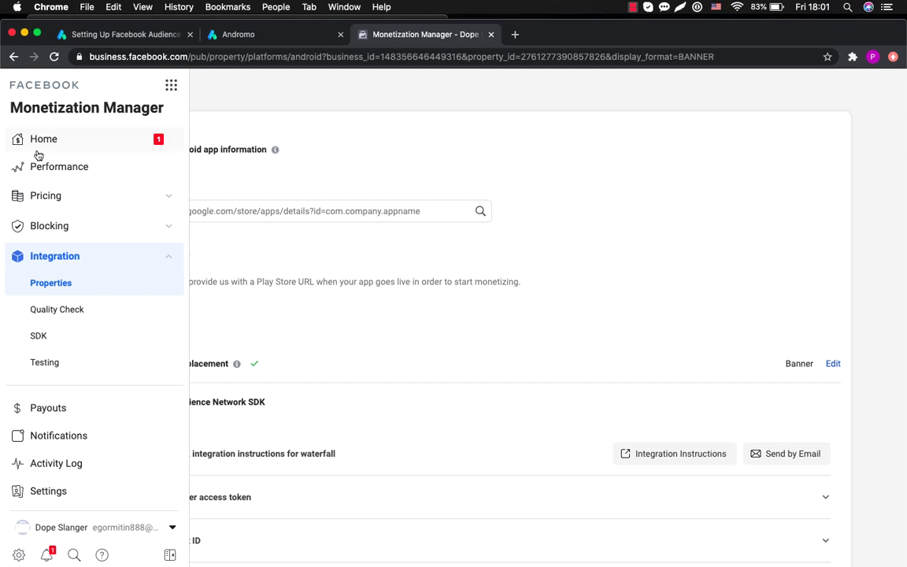
# Step: Open the Police siren sounds property from the Properties list
pyautogui.click(52, 285)
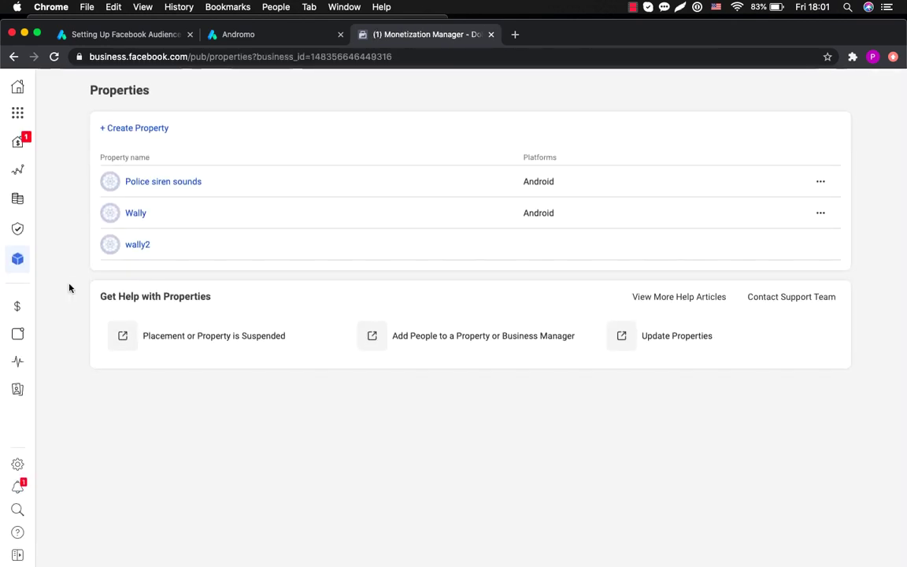
pyautogui.click(153, 183)
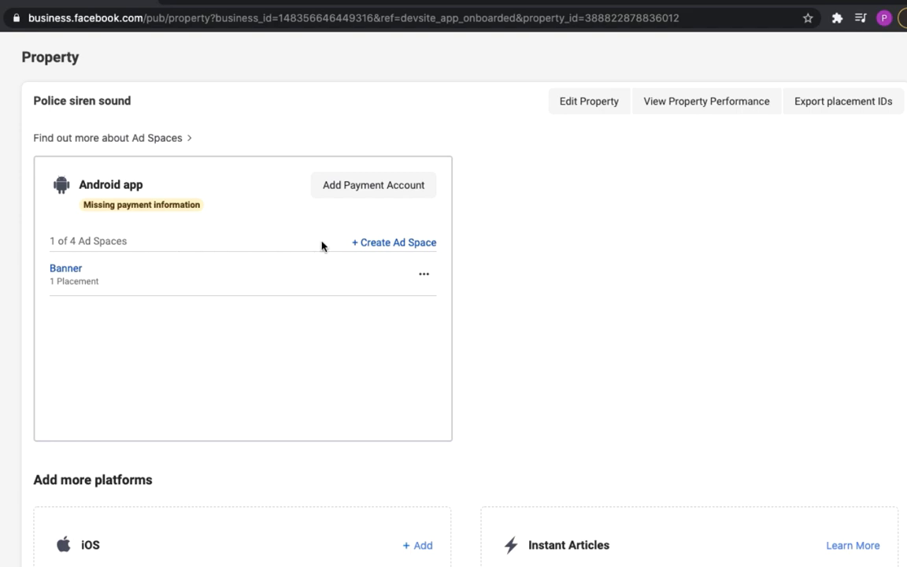
# Step: Add an 'Interstitial ads' ad space described as 'Appear on a transition between app activities'
pyautogui.click(367, 247)
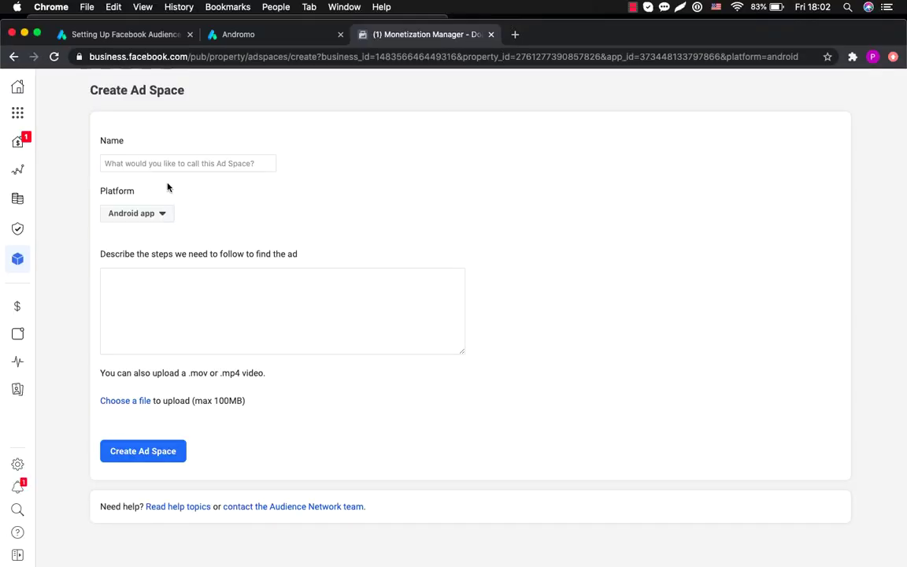
pyautogui.click(157, 163)
pyautogui.write('Intr')
pyautogui.press('BackSpace')
pyautogui.write('erstitial')
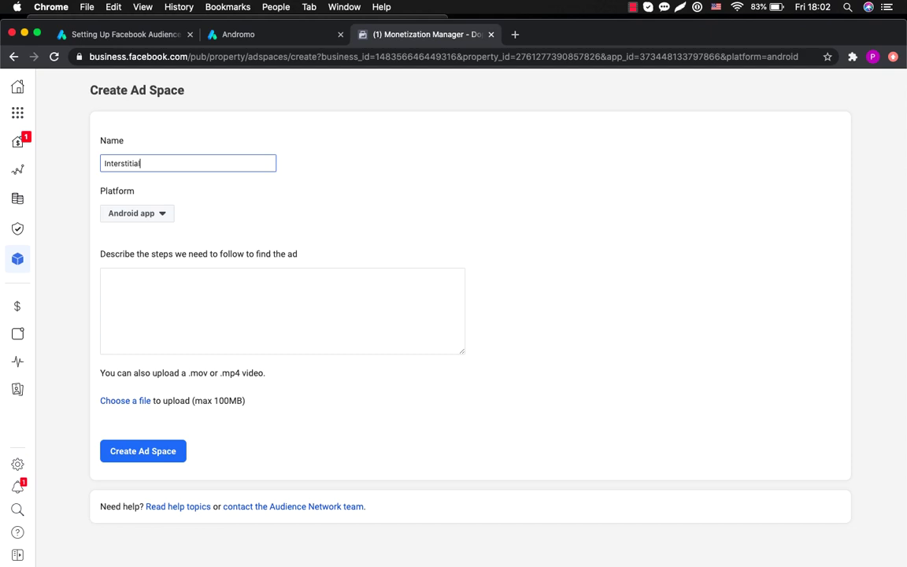
pyautogui.write(' ads')
pyautogui.click(169, 282)
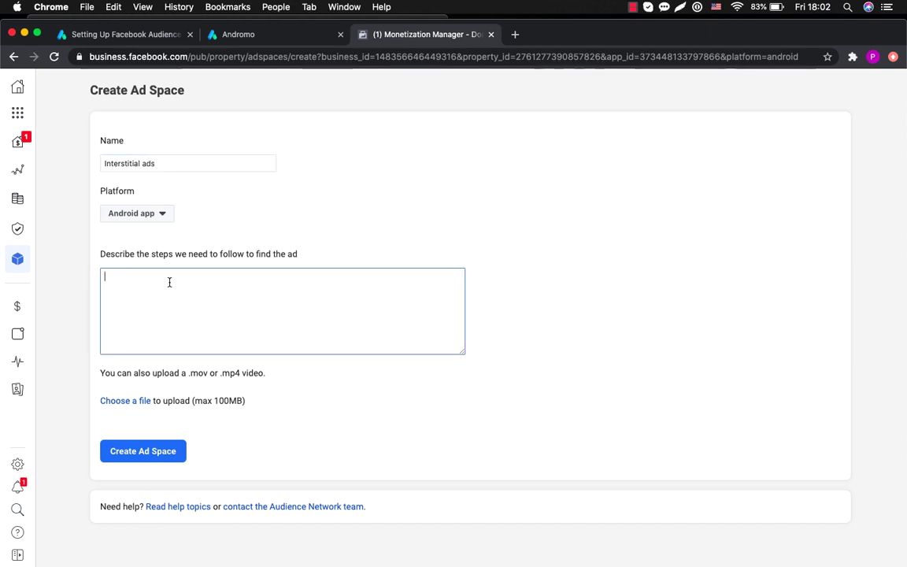
pyautogui.write('Appear on')
pyautogui.write(' a transition between app ac')
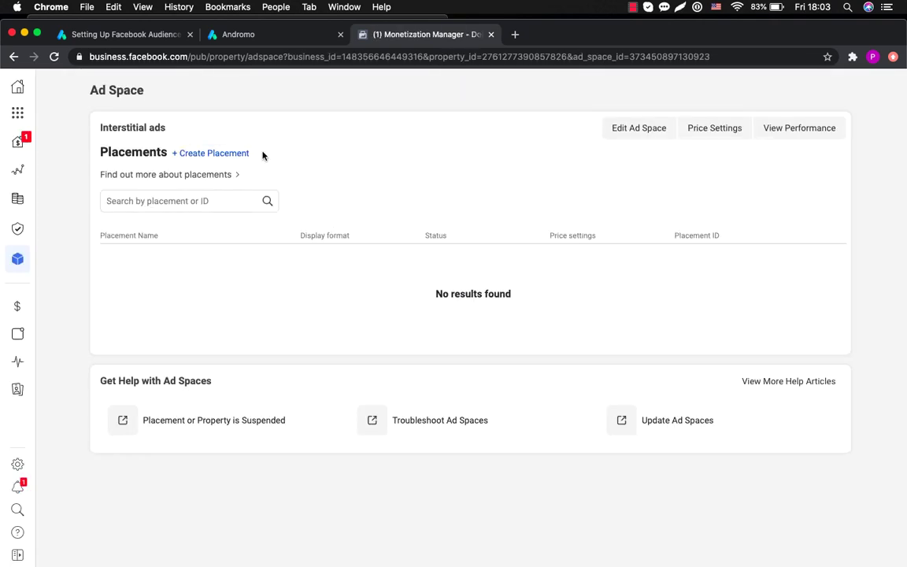
# Step: Create the 'Inter' placement with the Interstitial format in this ad space
pyautogui.click(223, 155)
pyautogui.scroll(-5, 257, 398)
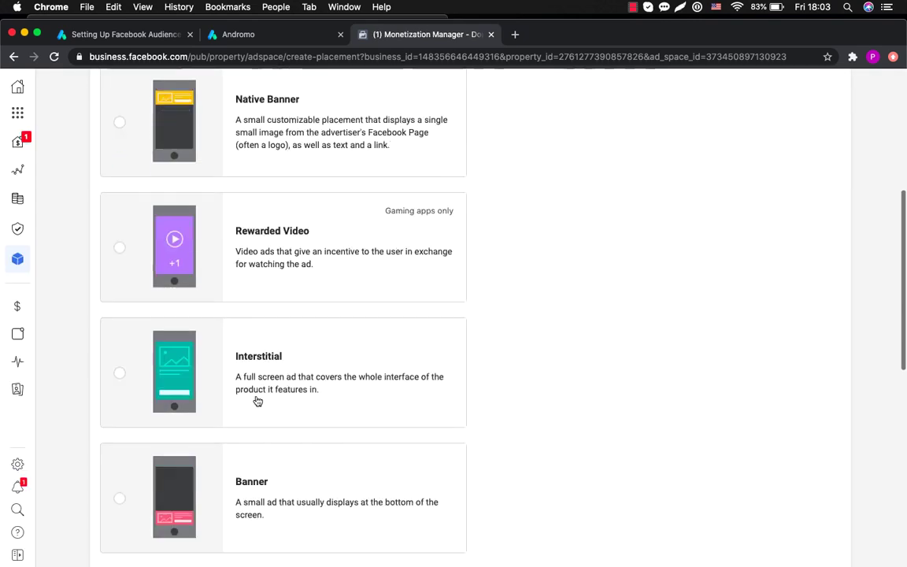
pyautogui.click(119, 373)
pyautogui.scroll(-8, 488, 373)
pyautogui.scroll(-2, 488, 375)
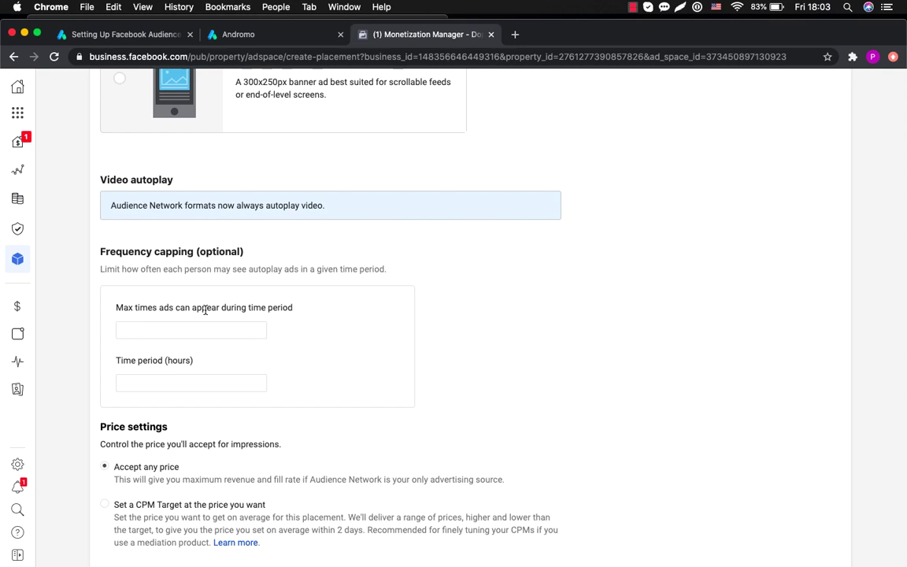
pyautogui.scroll(-2, 367, 329)
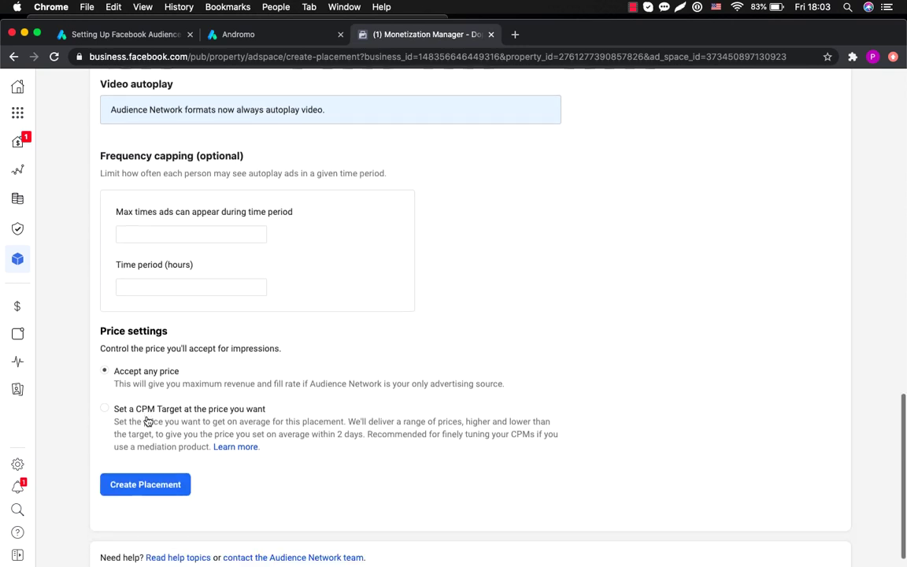
pyautogui.scroll(-1, 145, 411)
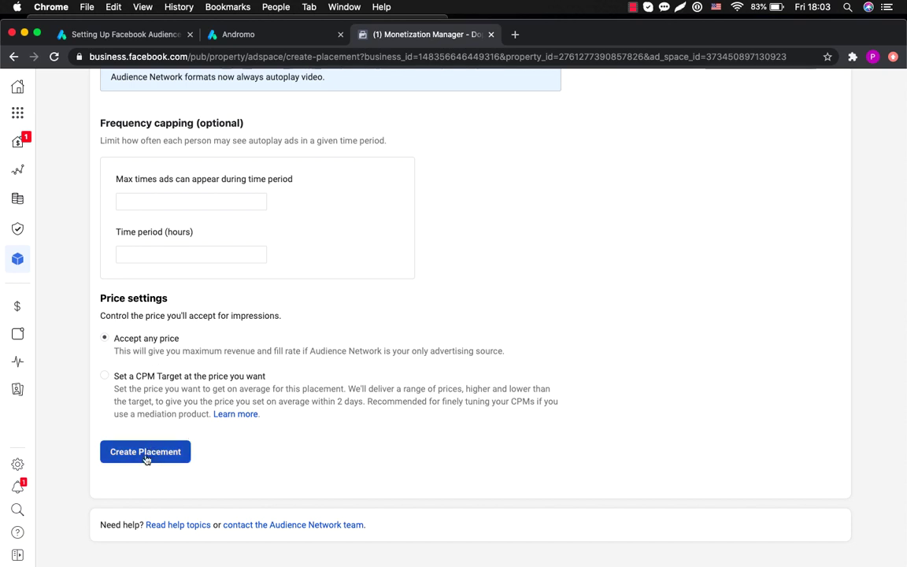
pyautogui.click(146, 453)
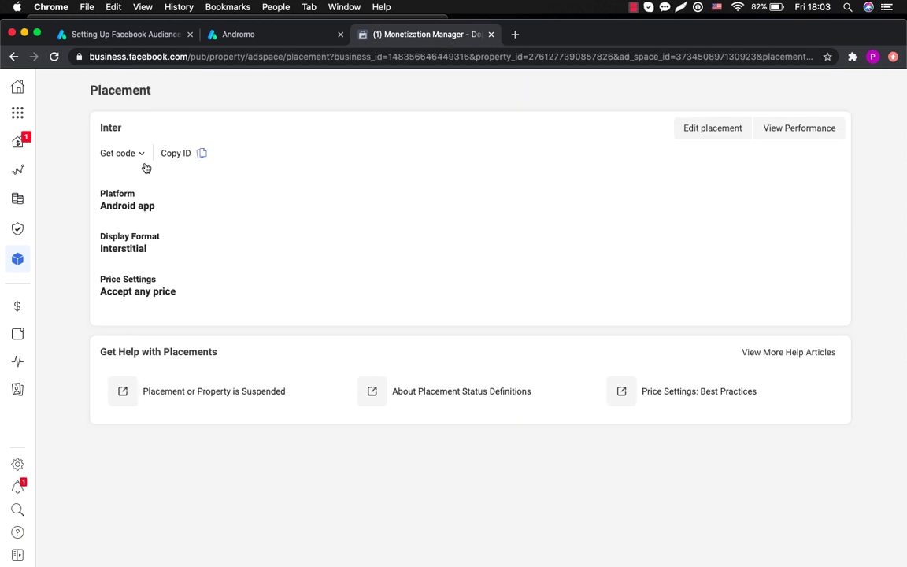
# Step: Copy the Inter placement's ID from its integration details
pyautogui.click(201, 154)
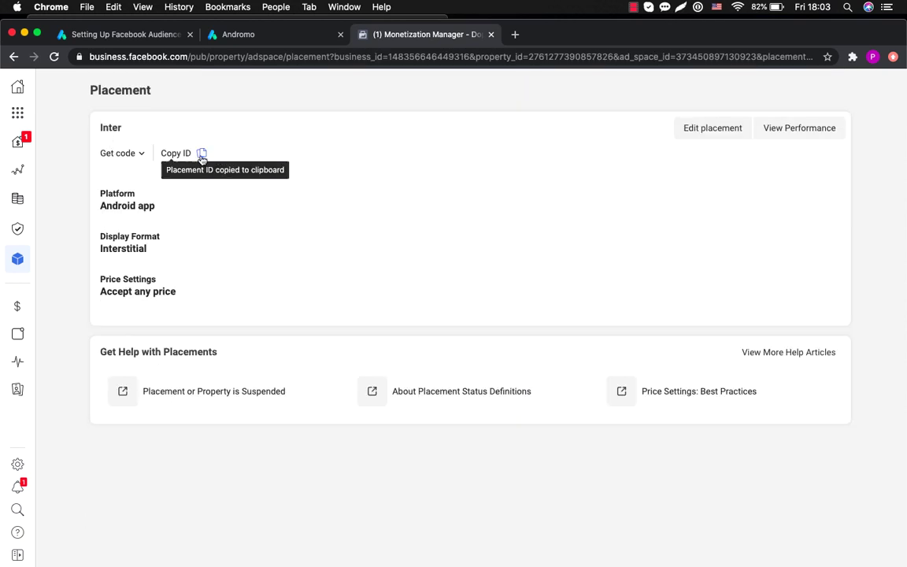
pyautogui.click(142, 155)
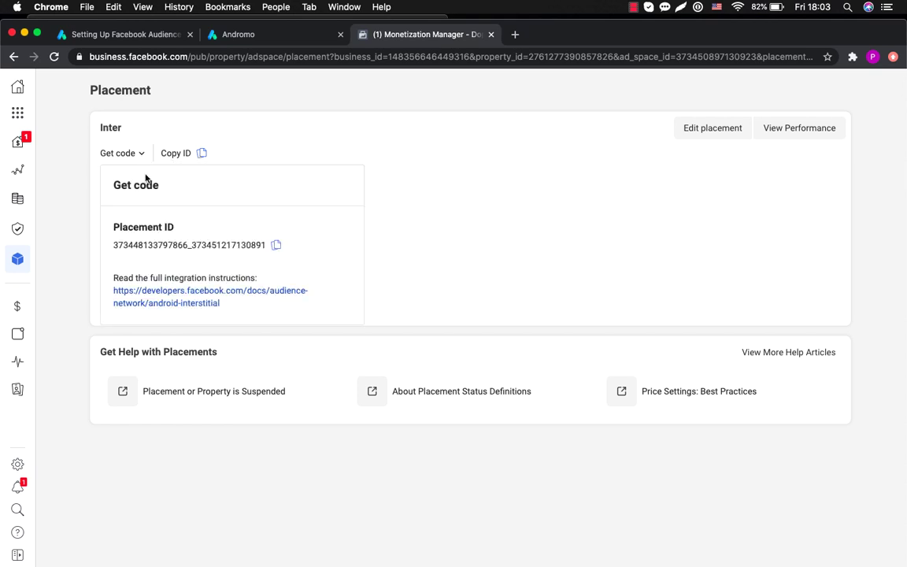
pyautogui.click(275, 248)
# Step: Enable Facebook Interstitial Ads in Andromo with the pasted Inter placement ID and save
pyautogui.click(252, 36)
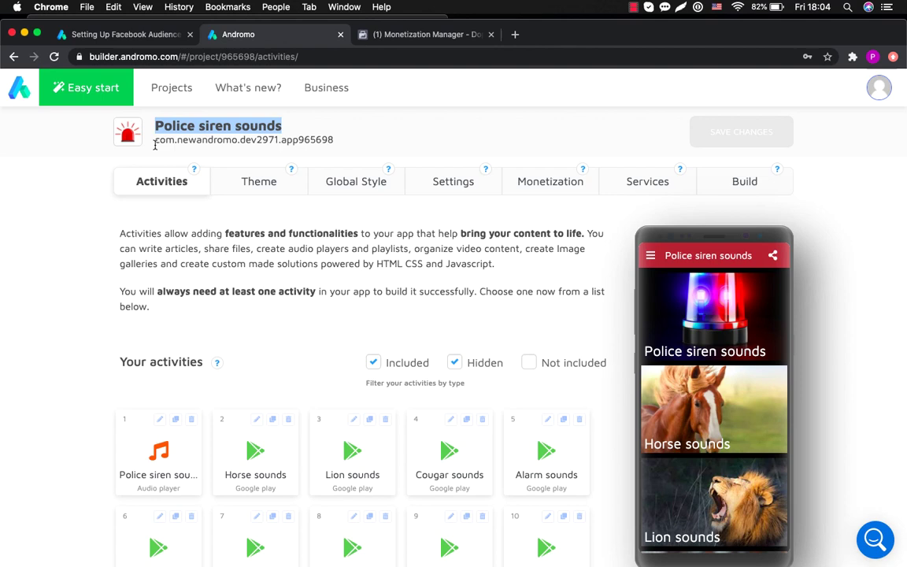
pyautogui.click(554, 189)
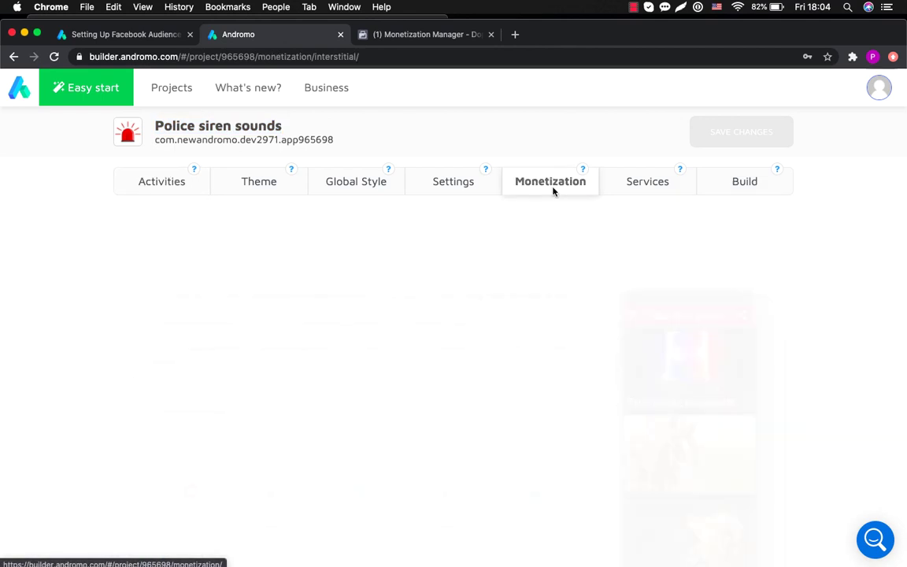
pyautogui.click(202, 380)
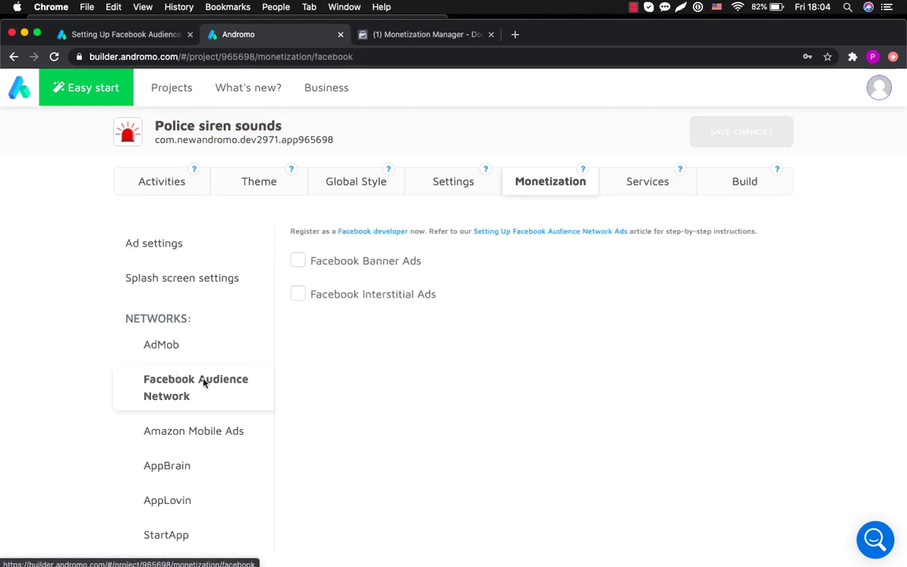
pyautogui.click(298, 294)
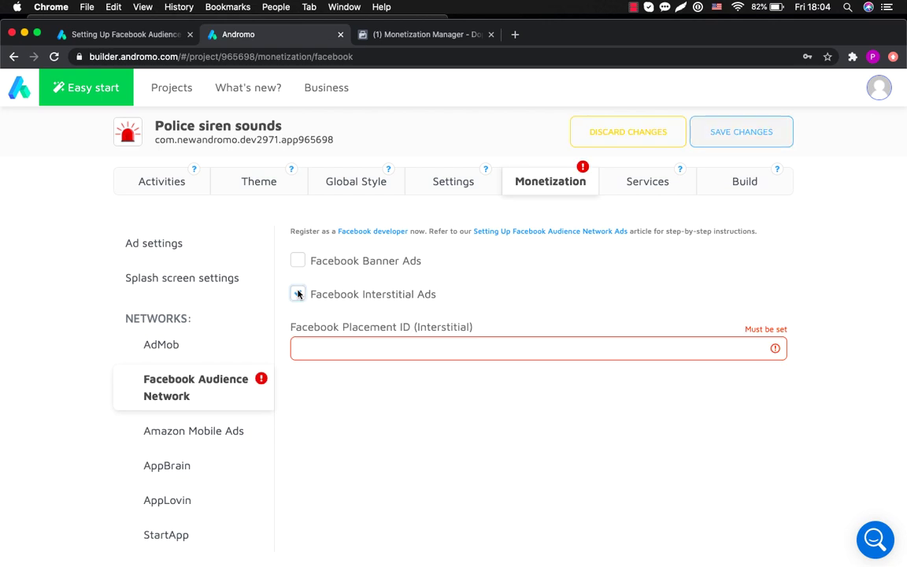
pyautogui.click(318, 346)
pyautogui.press('super+v')
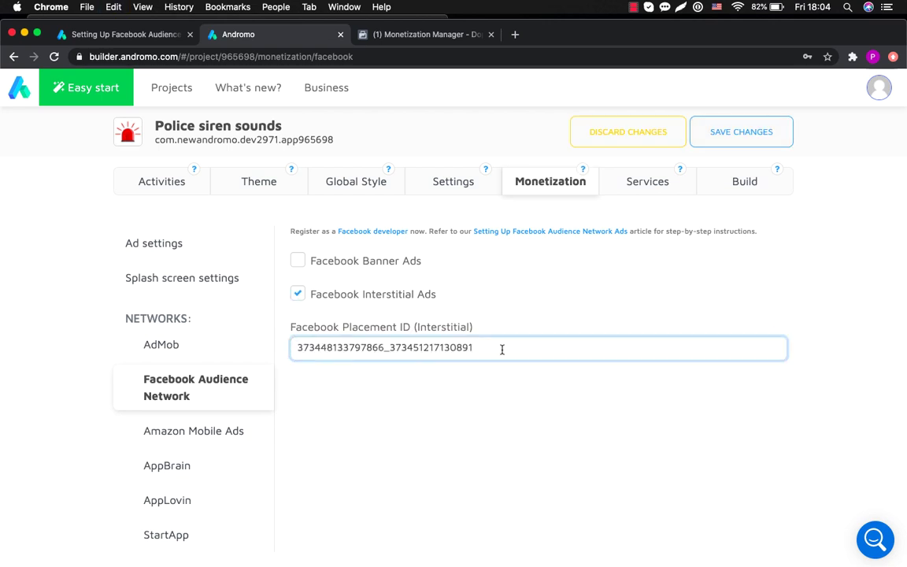
pyautogui.click(713, 130)
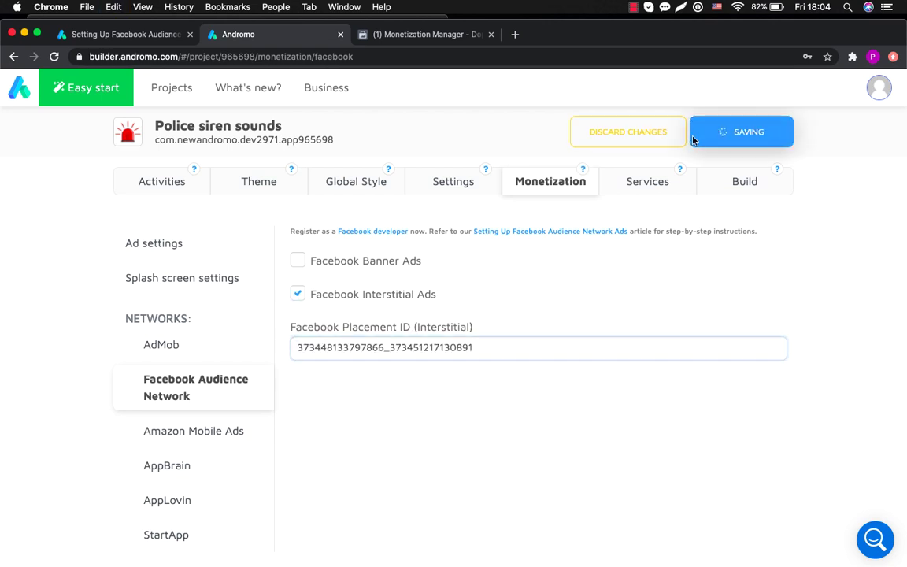
pyautogui.click(383, 34)
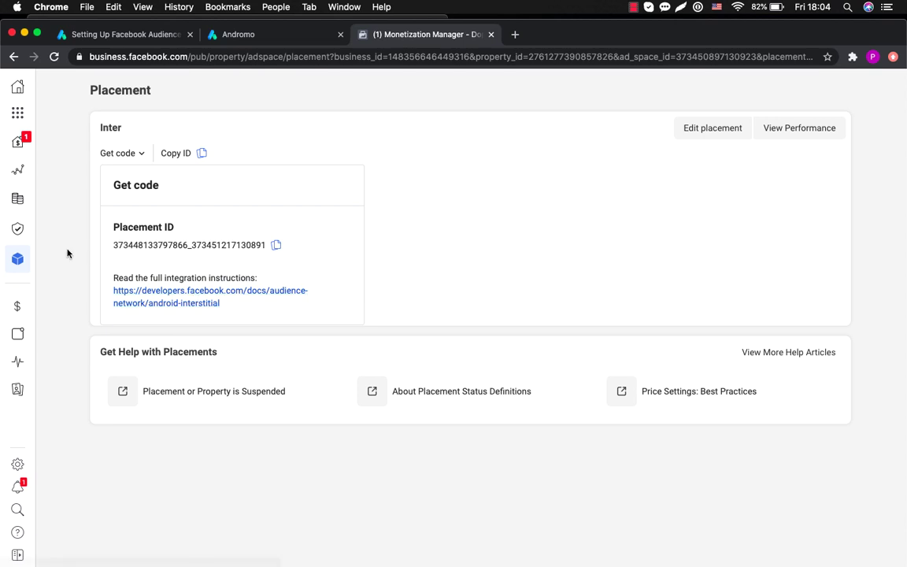
# Step: Copy the Banner ad space placement ID from the Police siren sounds property
pyautogui.moveTo(17, 258)
pyautogui.click(38, 282)
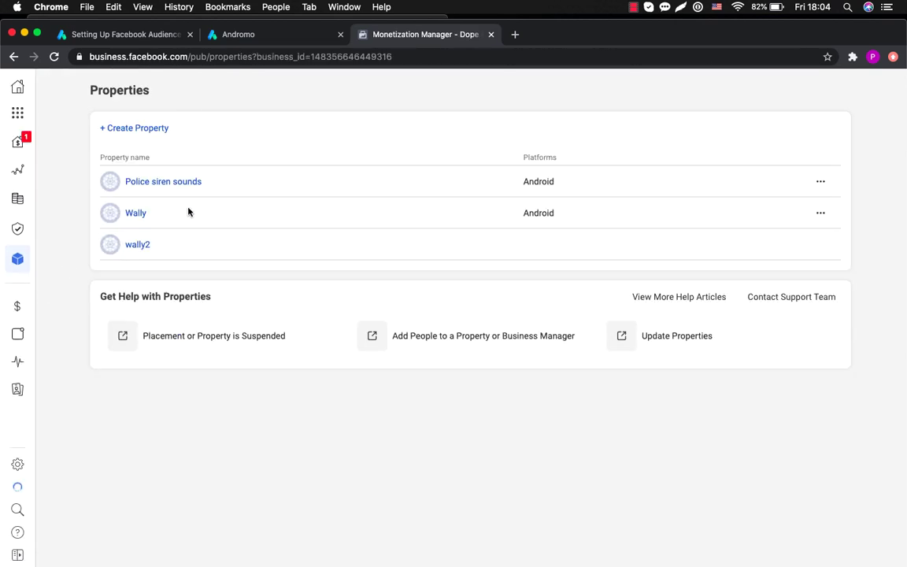
pyautogui.click(168, 182)
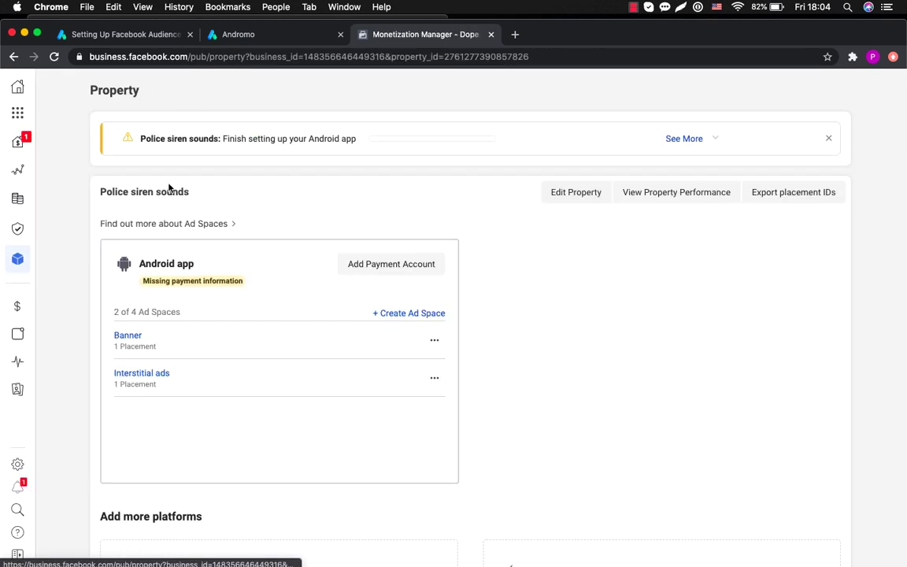
pyautogui.click(126, 337)
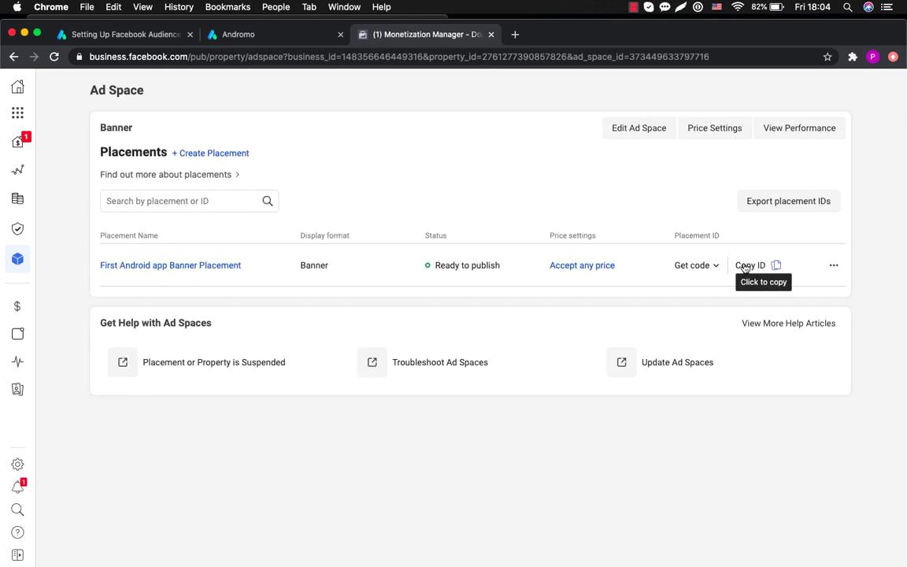
pyautogui.click(713, 266)
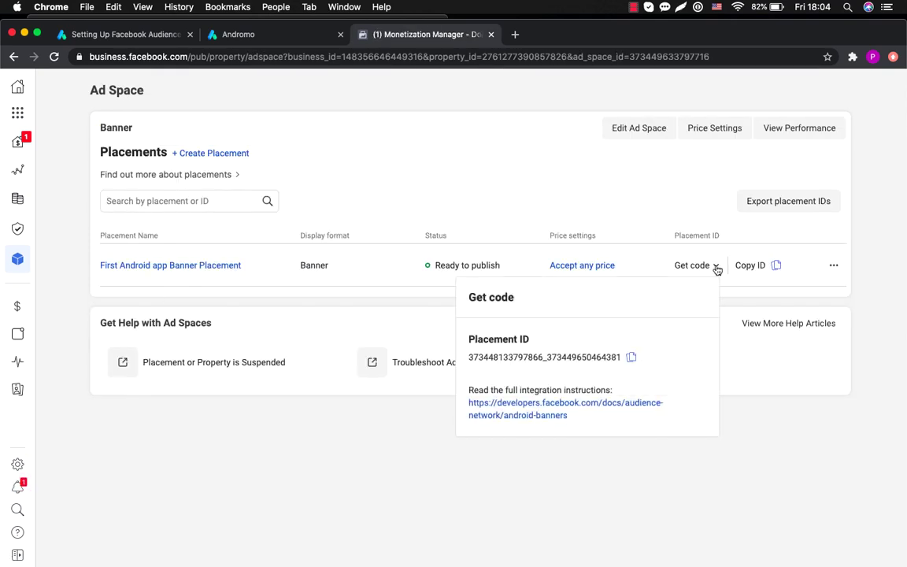
pyautogui.click(631, 358)
# Step: Enable Facebook Banner Ads in Andromo with the pasted banner placement ID
pyautogui.click(240, 38)
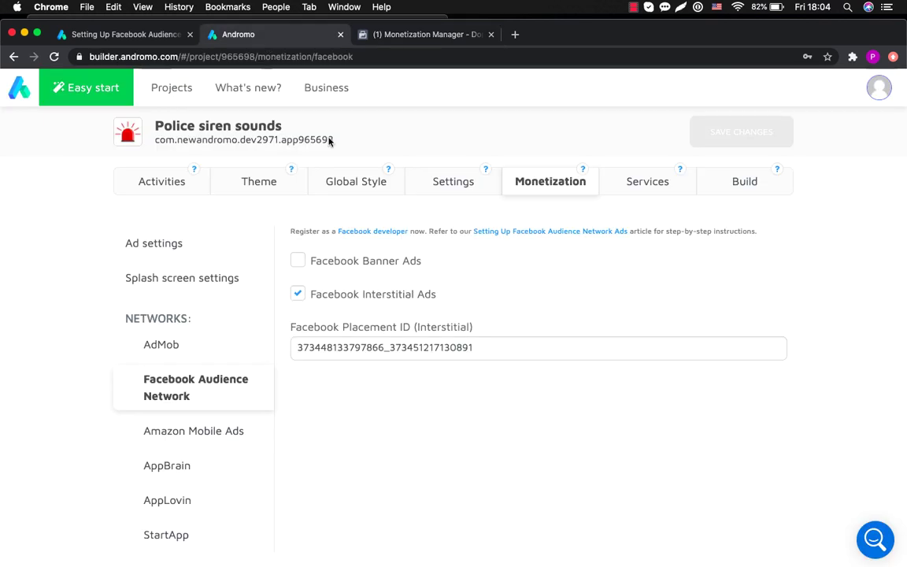
pyautogui.click(297, 260)
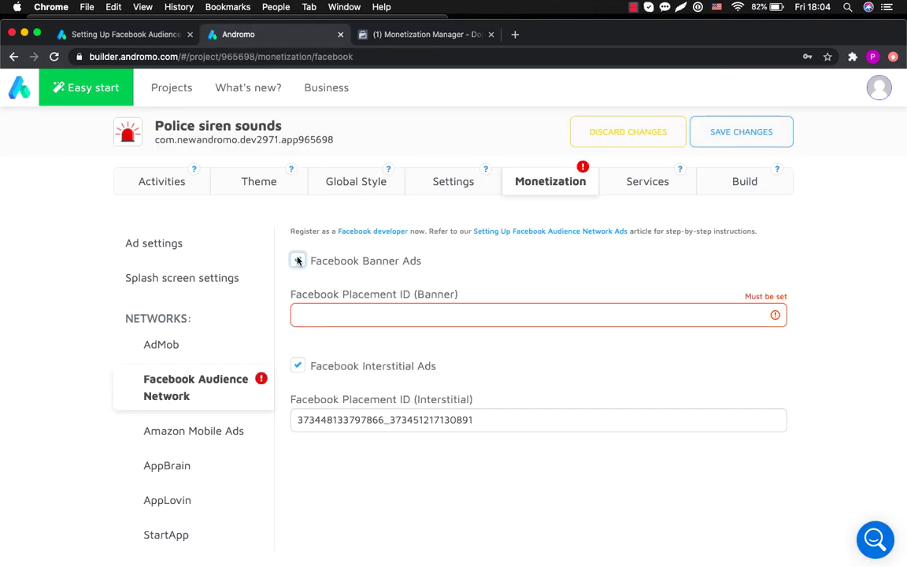
pyautogui.click(349, 316)
pyautogui.press('super+v')
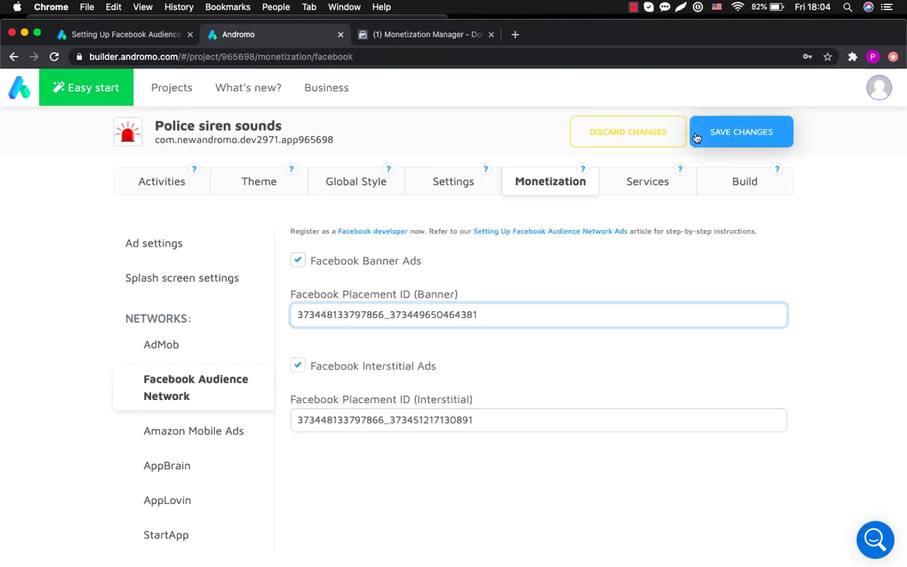
# Step: Save the ad settings and queue the Police siren sounds app build
pyautogui.click(696, 136)
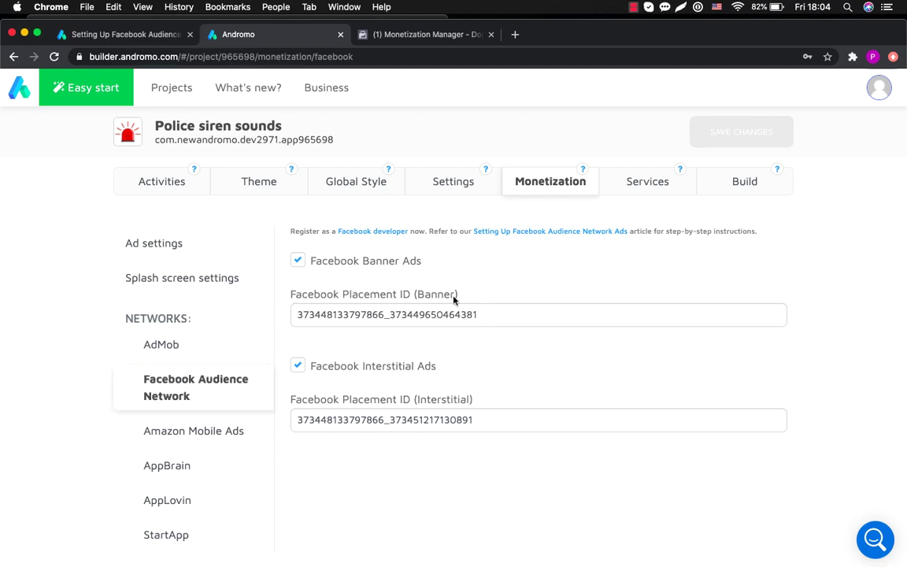
pyautogui.click(745, 182)
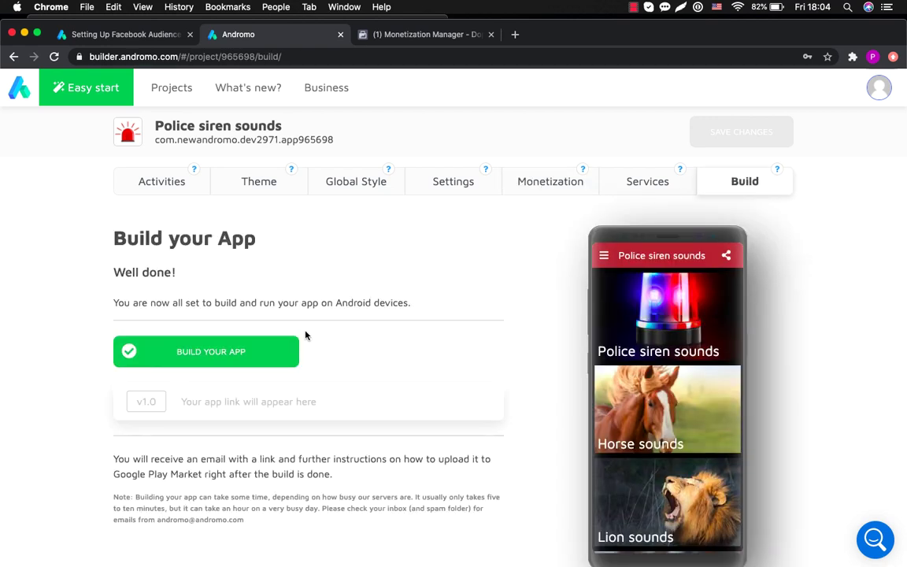
pyautogui.click(281, 347)
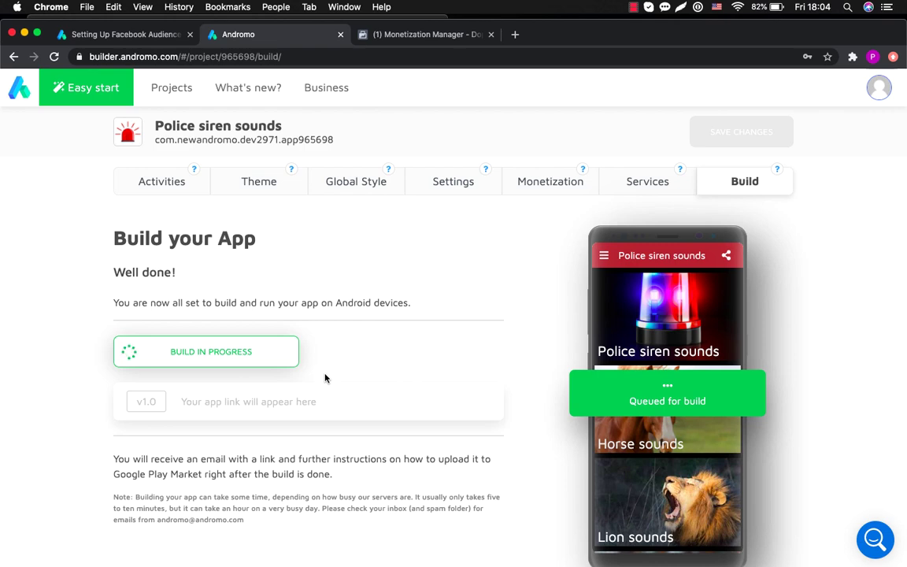
# Step: Find the Frostborn: Coop Survival app page in the Google Play store
pyautogui.click(418, 34)
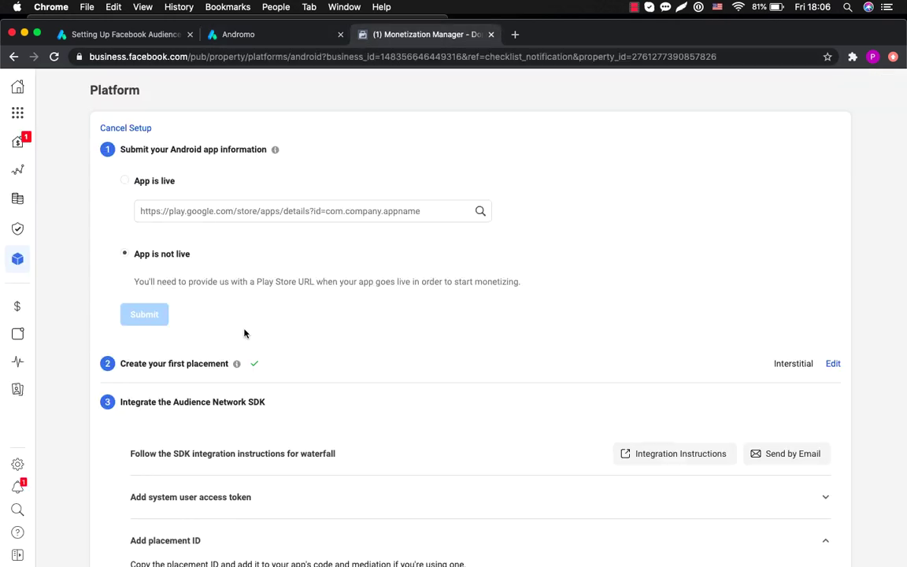
pyautogui.click(515, 34)
pyautogui.write('google pla')
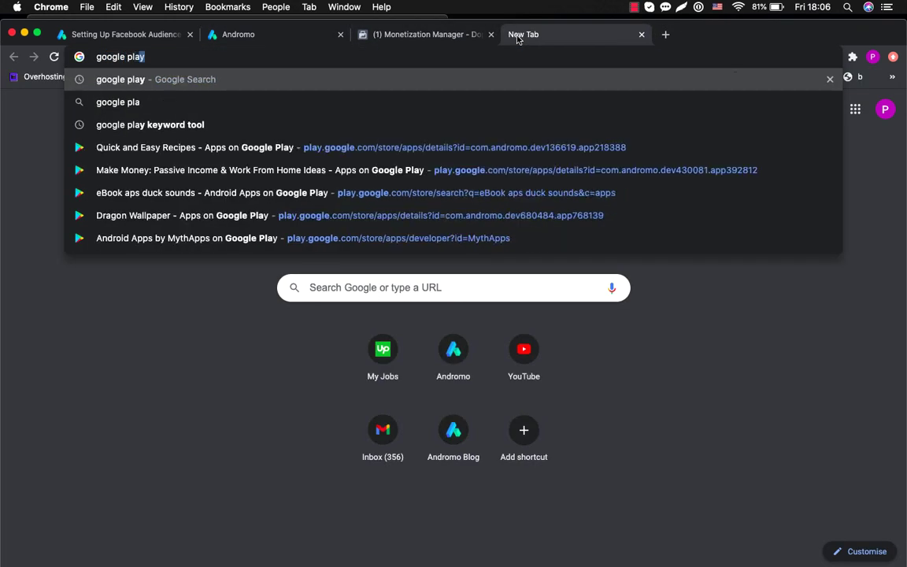
pyautogui.press('Return')
pyautogui.click(181, 204)
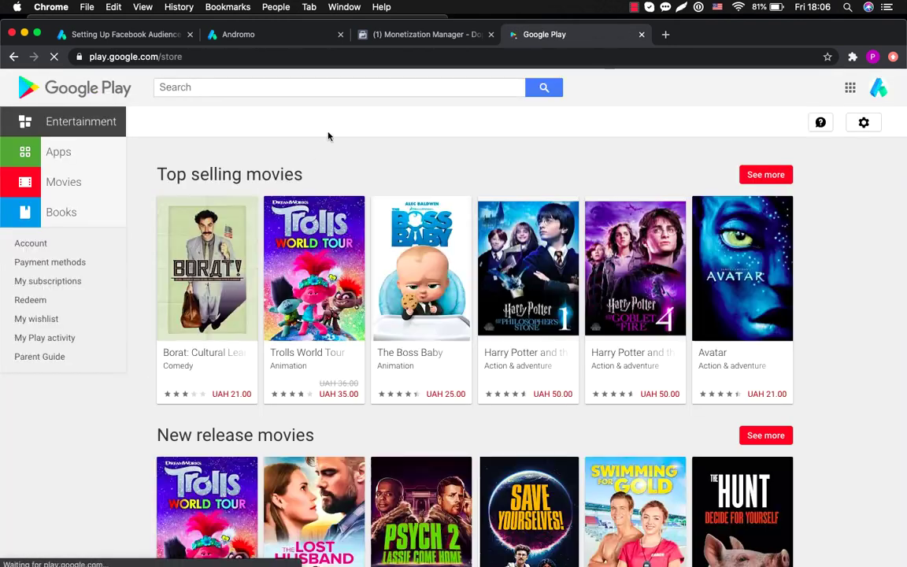
pyautogui.click(79, 155)
pyautogui.click(252, 276)
# Step: Enter the Frostborn Google Play link as the live app URL in Monetization Manager
pyautogui.click(300, 56)
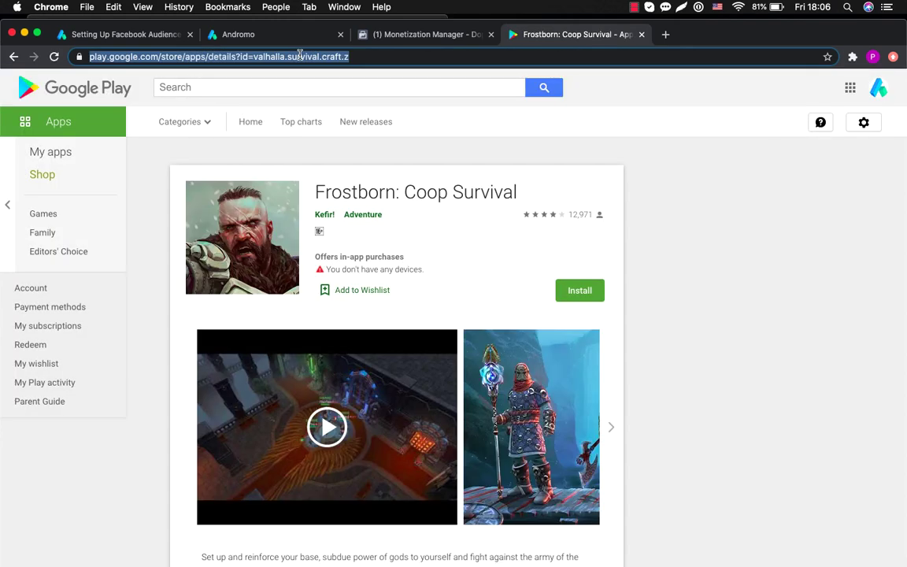
pyautogui.hotkey('ctrl', 'c')
pyautogui.click(236, 34)
pyautogui.click(384, 34)
pyautogui.hotkey('ctrl', 'v')
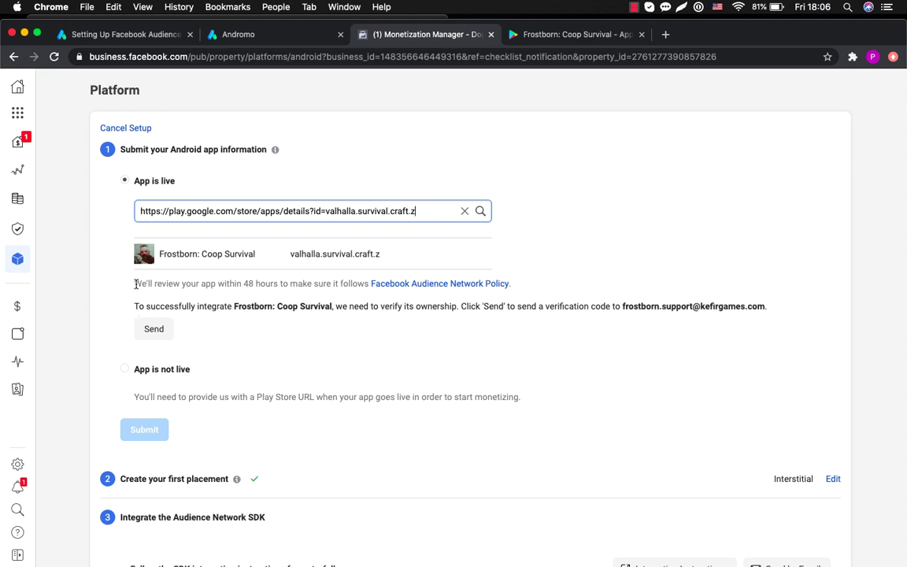
pyautogui.moveTo(136, 284); pyautogui.dragTo(387, 290)
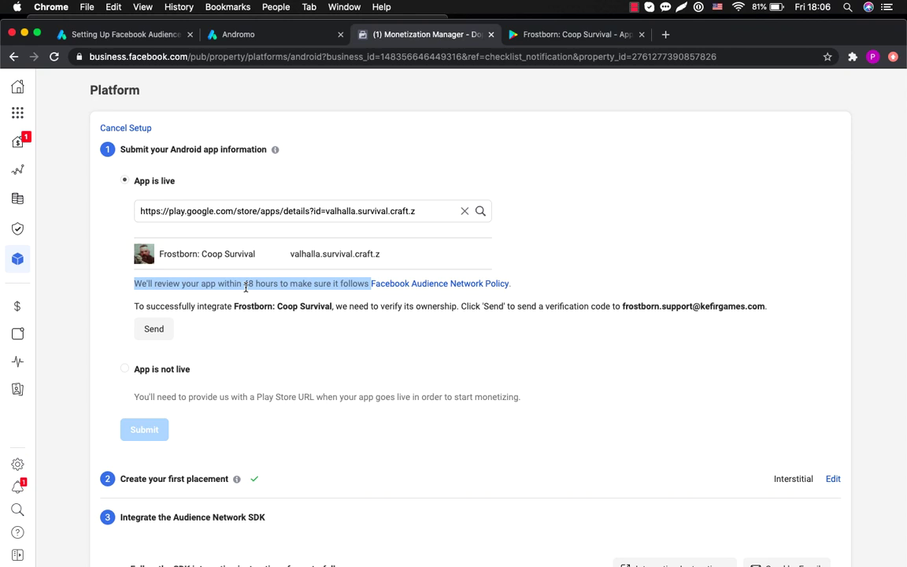
pyautogui.moveTo(244, 283); pyautogui.dragTo(271, 284)
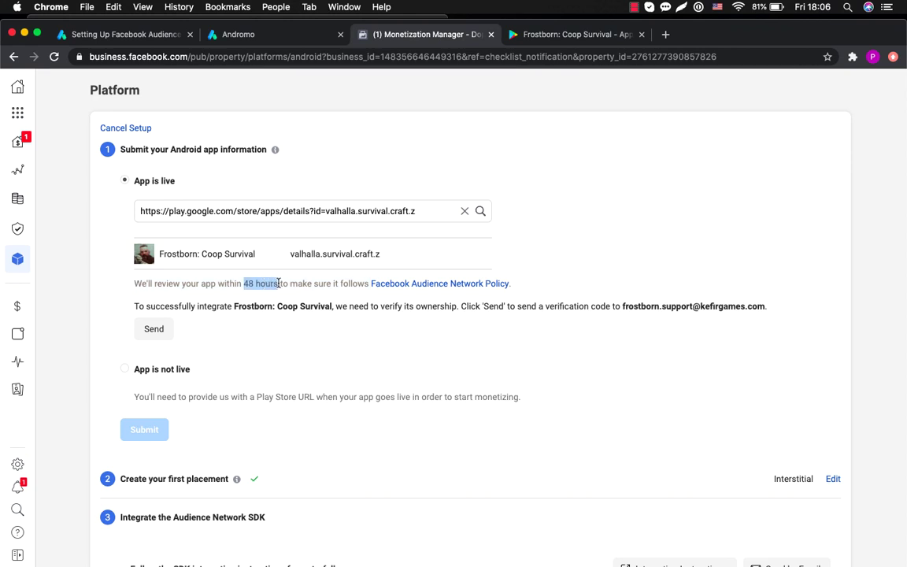